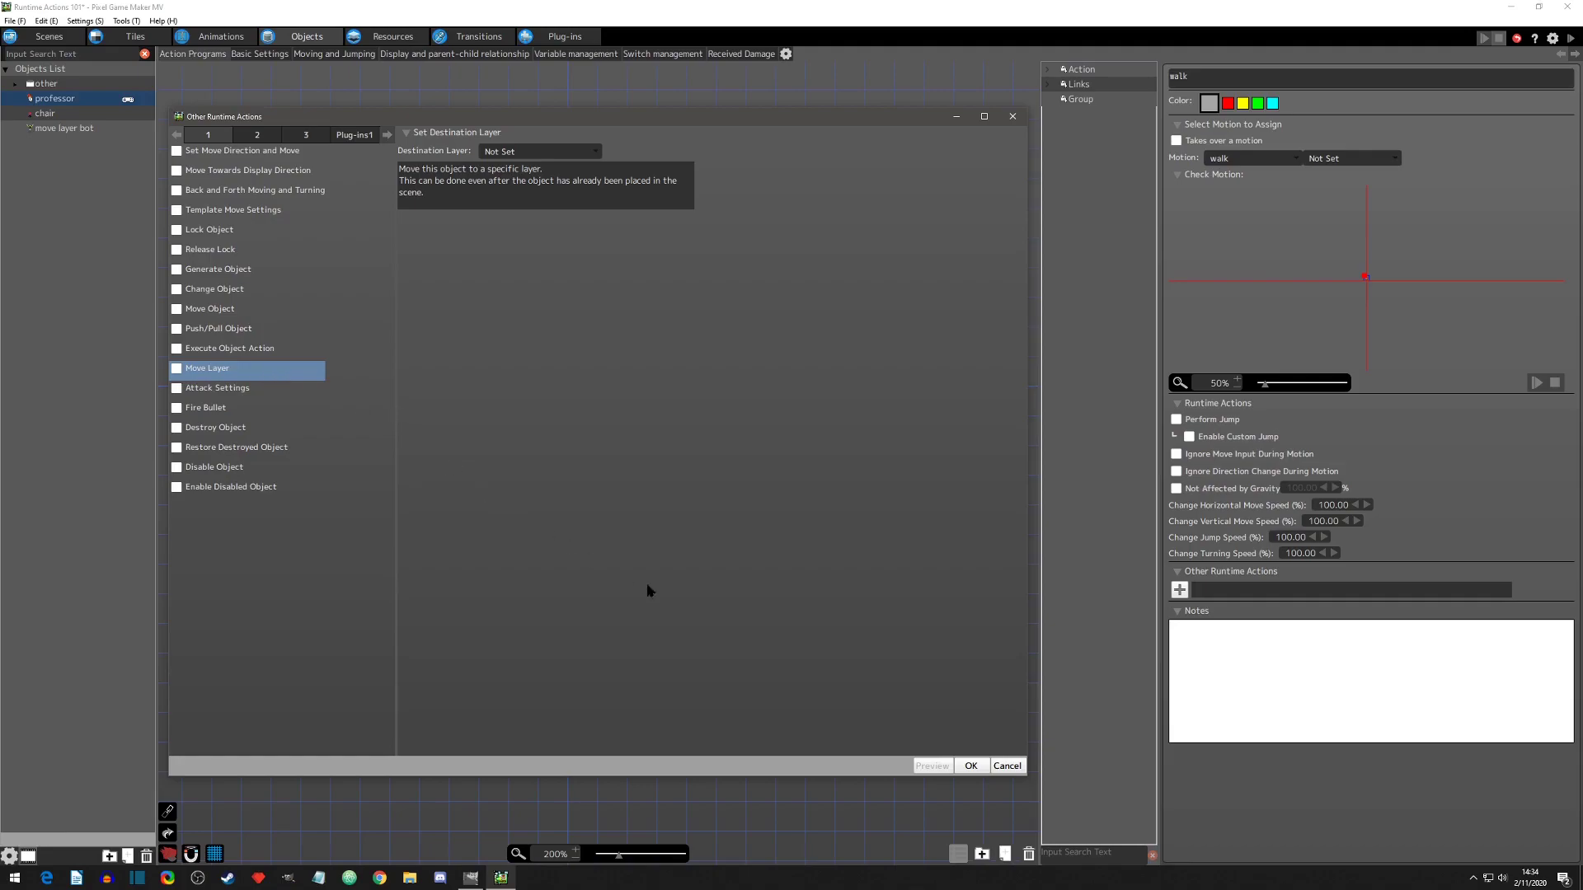
Cancel the runtime actions list, cycle the above, objects and Floor layers, and select chair1 on Floor
left_click(1009, 769)
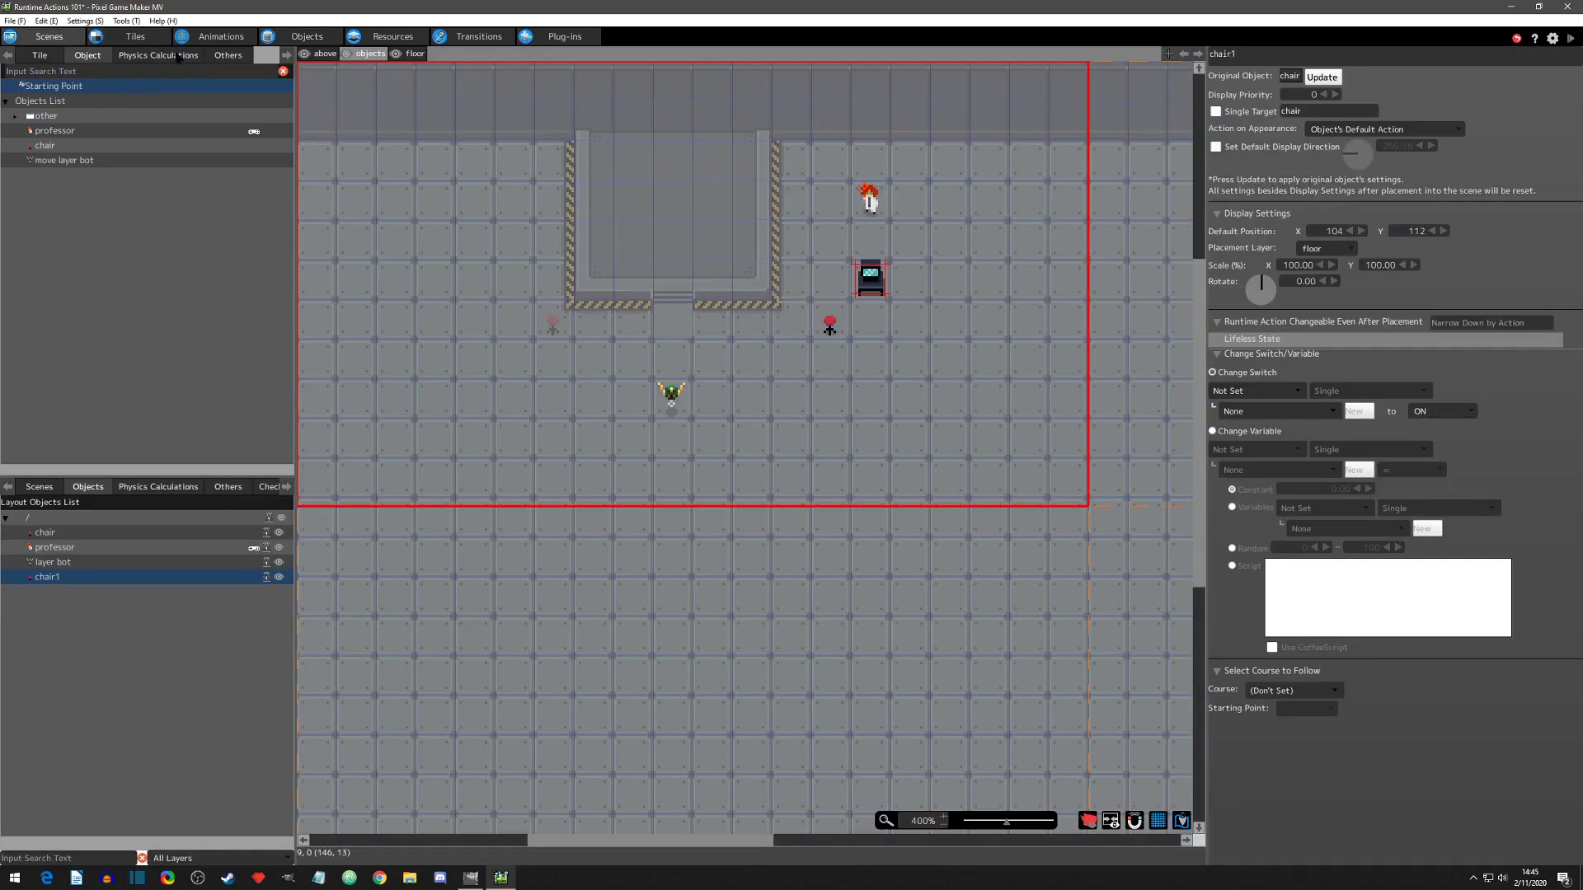
left_click(347, 53)
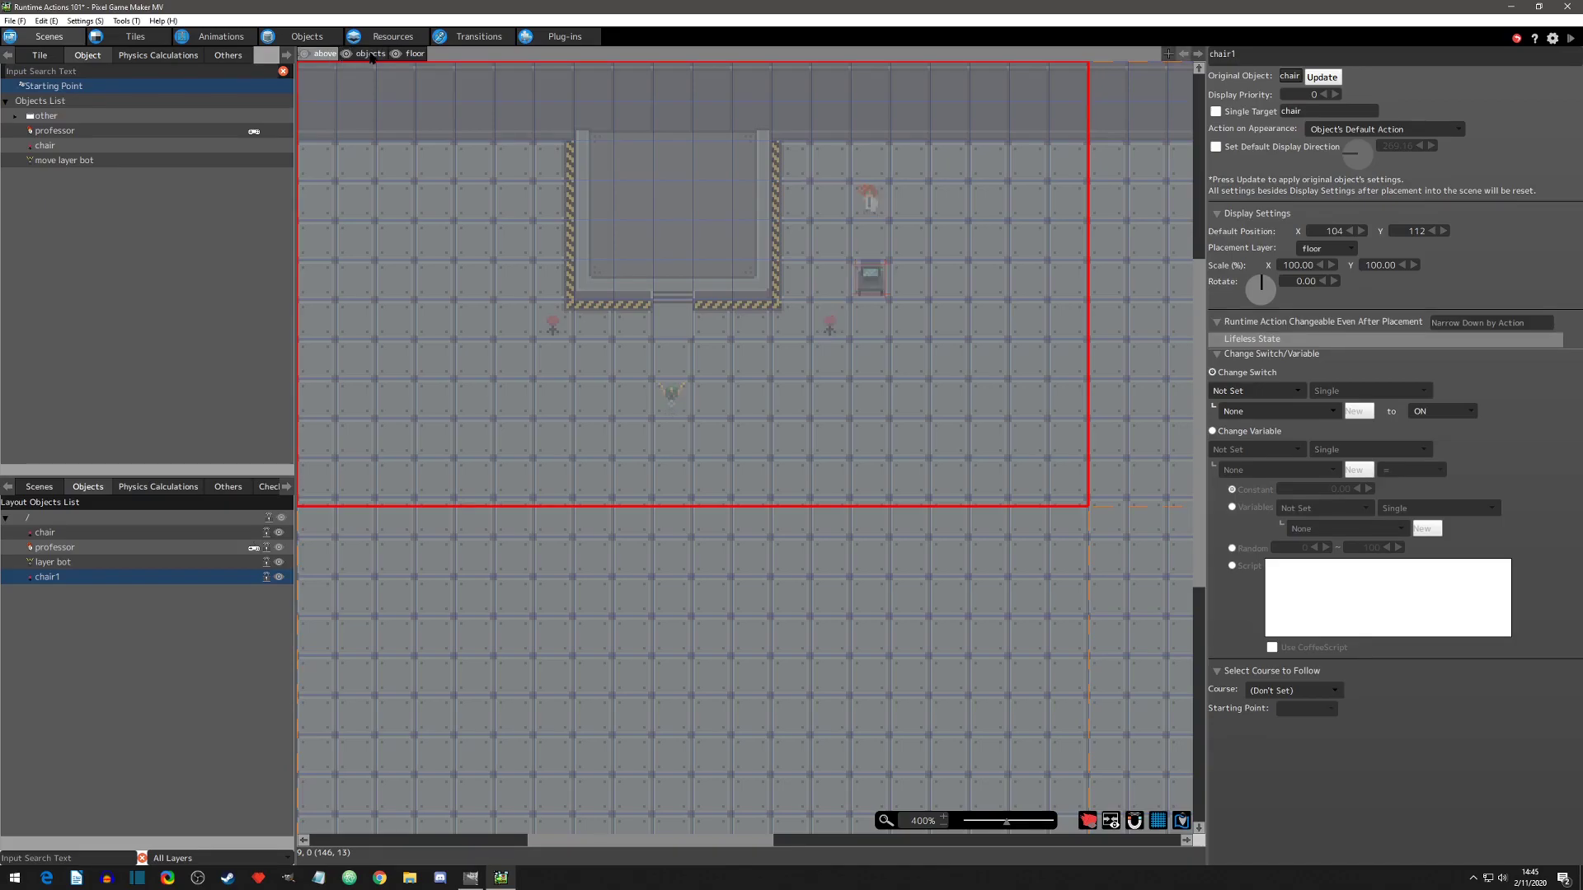
left_click(347, 53)
left_click(413, 54)
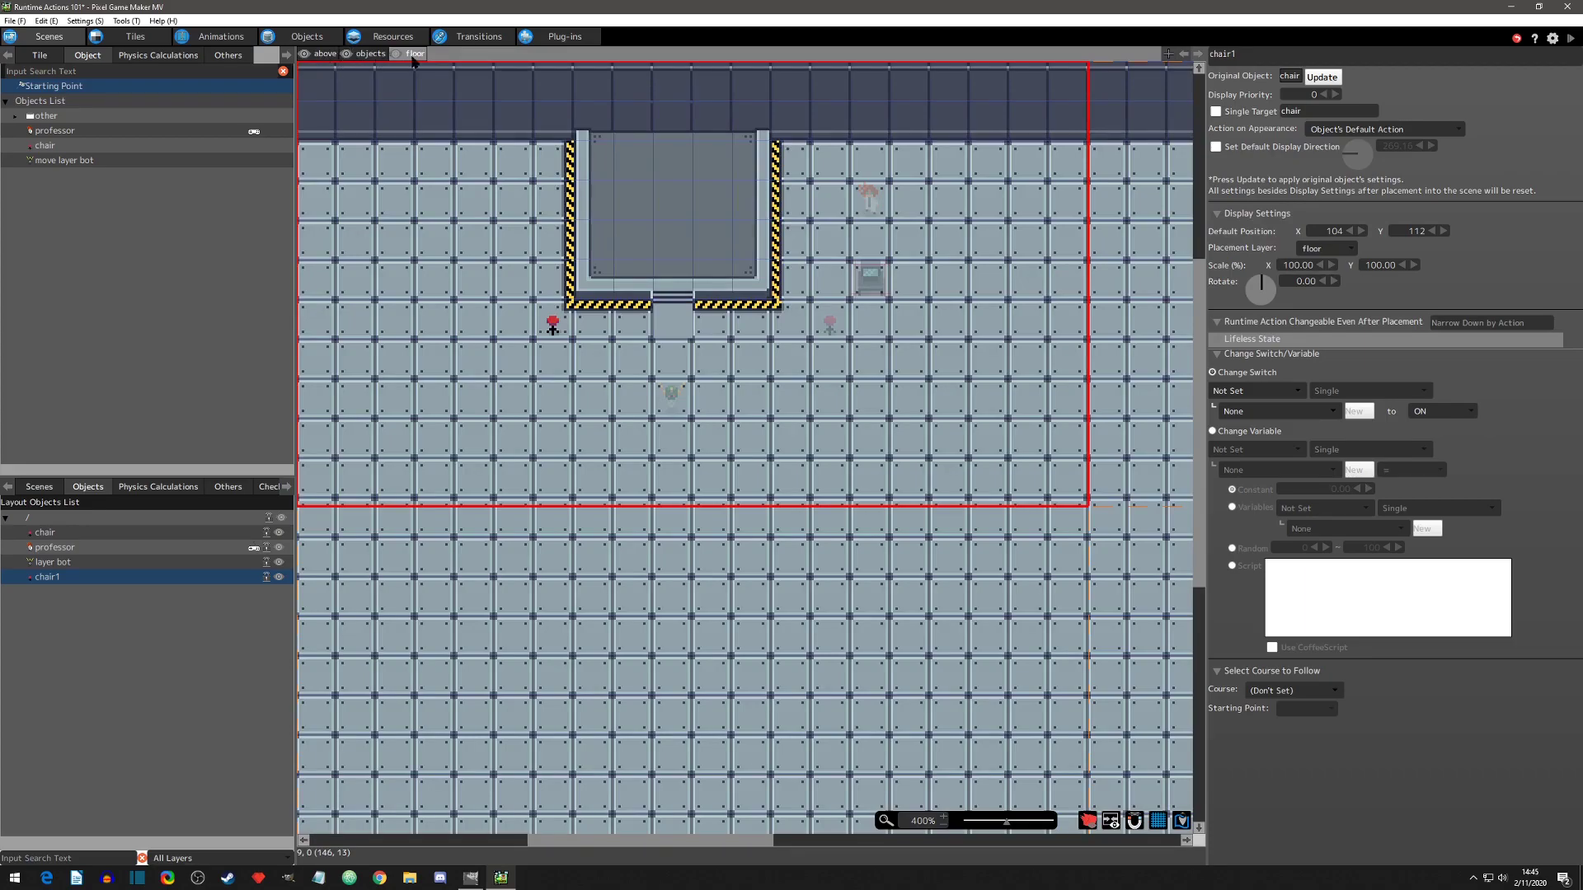
left_click(325, 56)
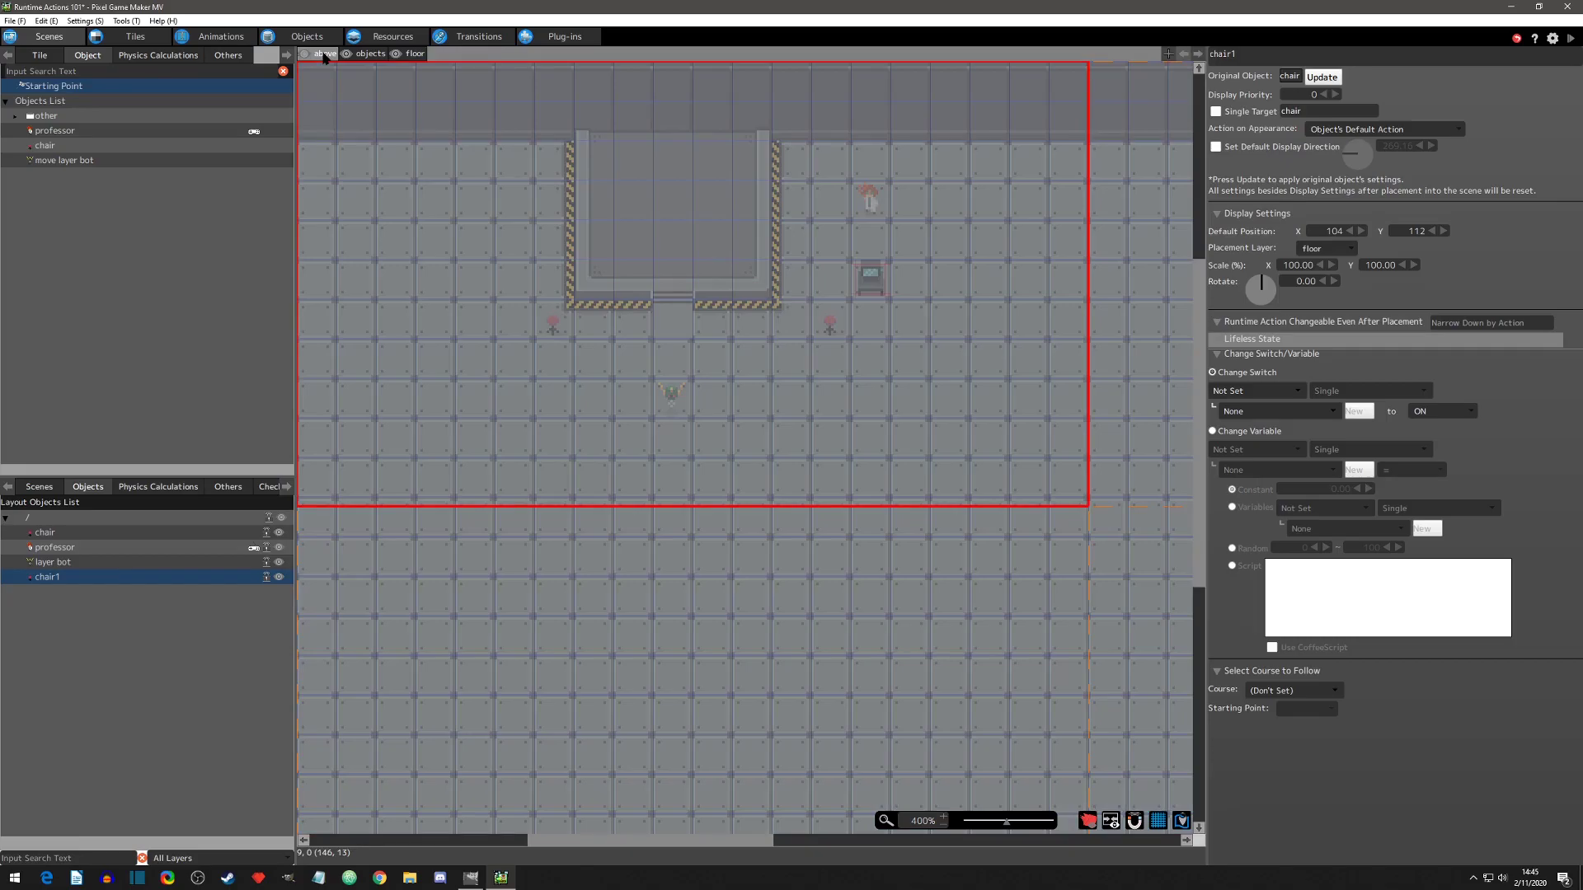
left_click(366, 54)
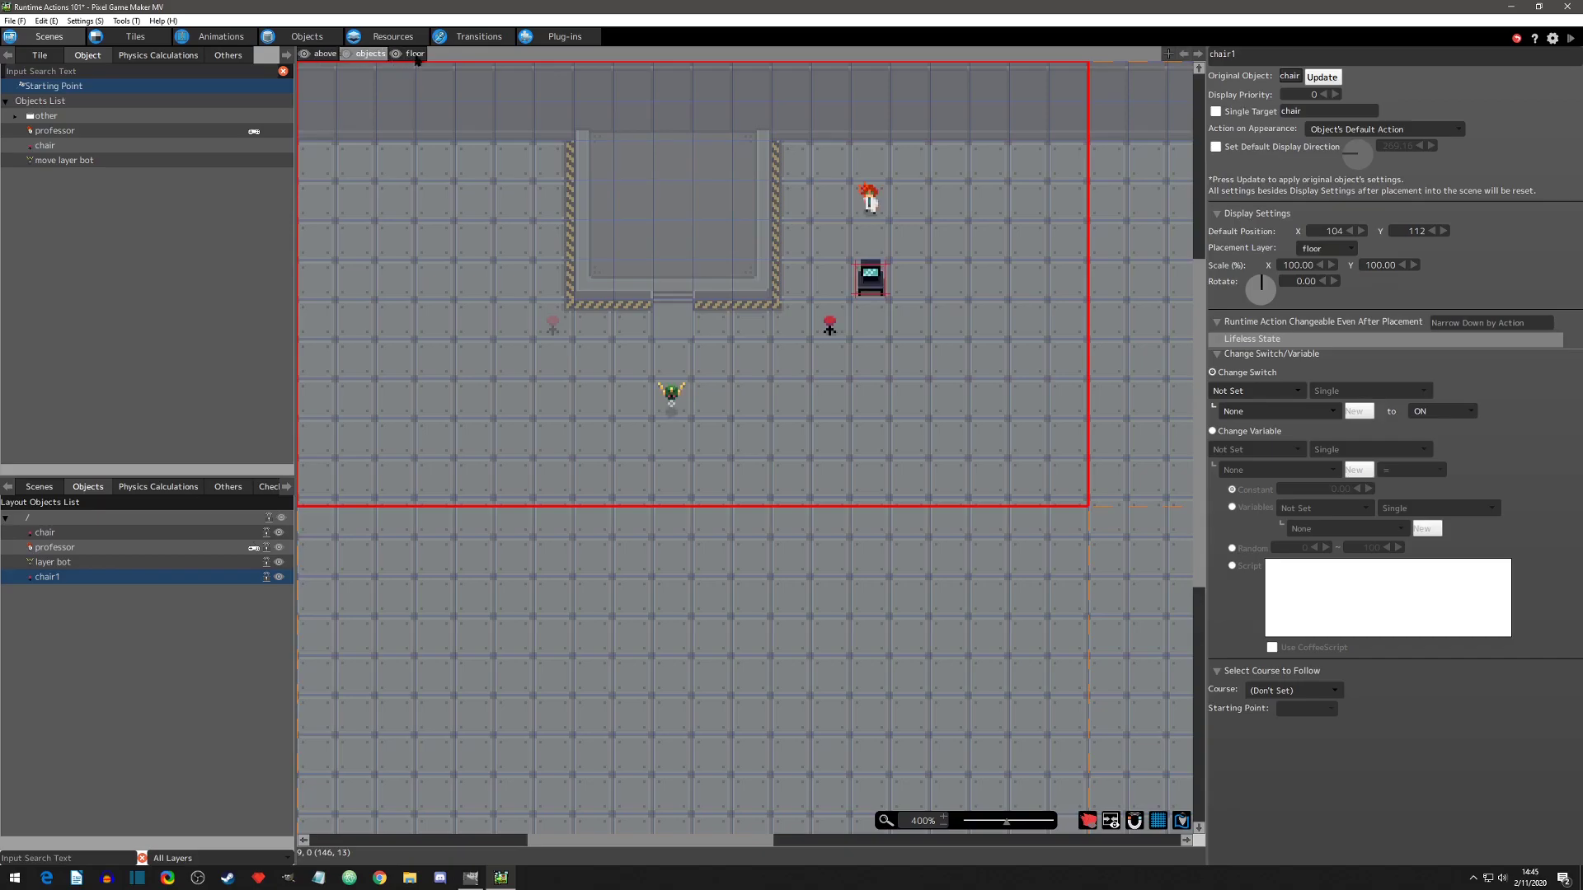
left_click(415, 55)
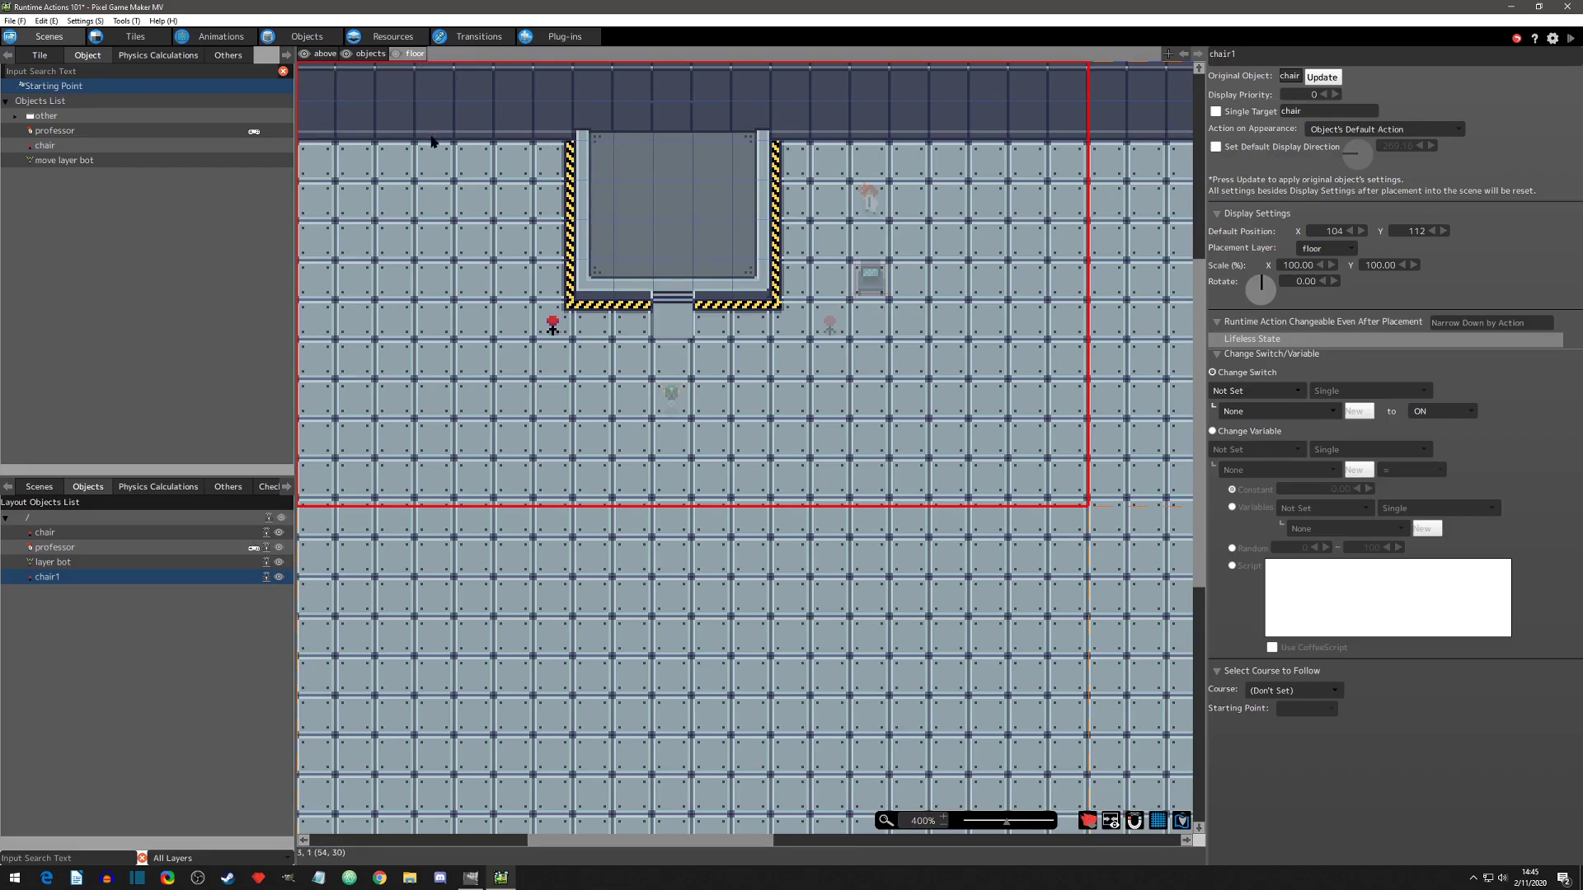
left_click(552, 330)
Switch between the objects and above layer tabs, finishing with the objects layer active
left_click(370, 54)
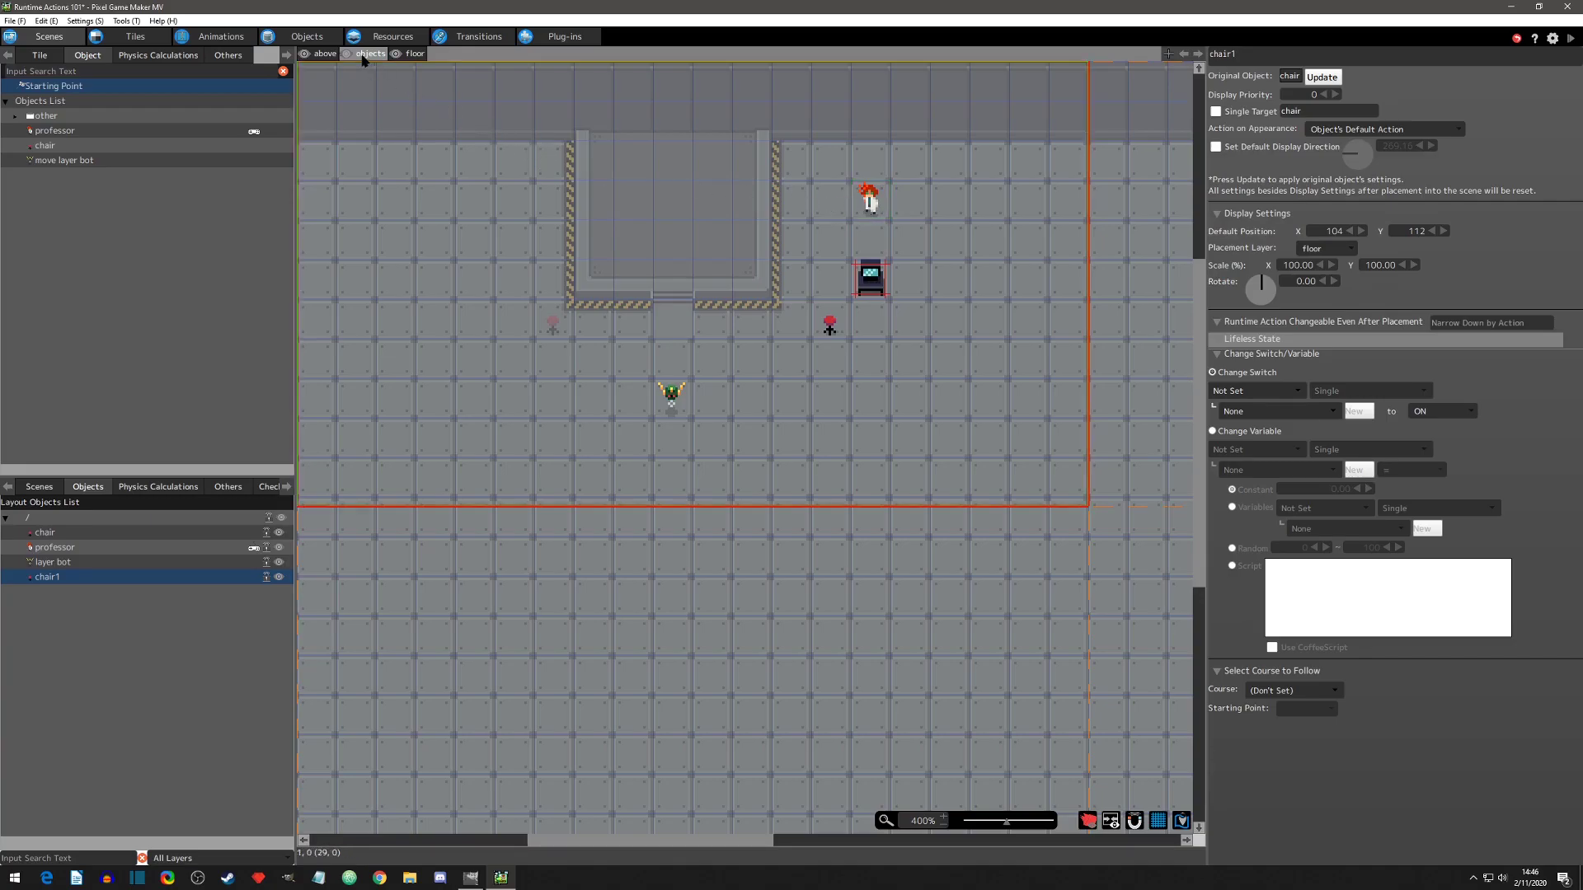
left_click(324, 54)
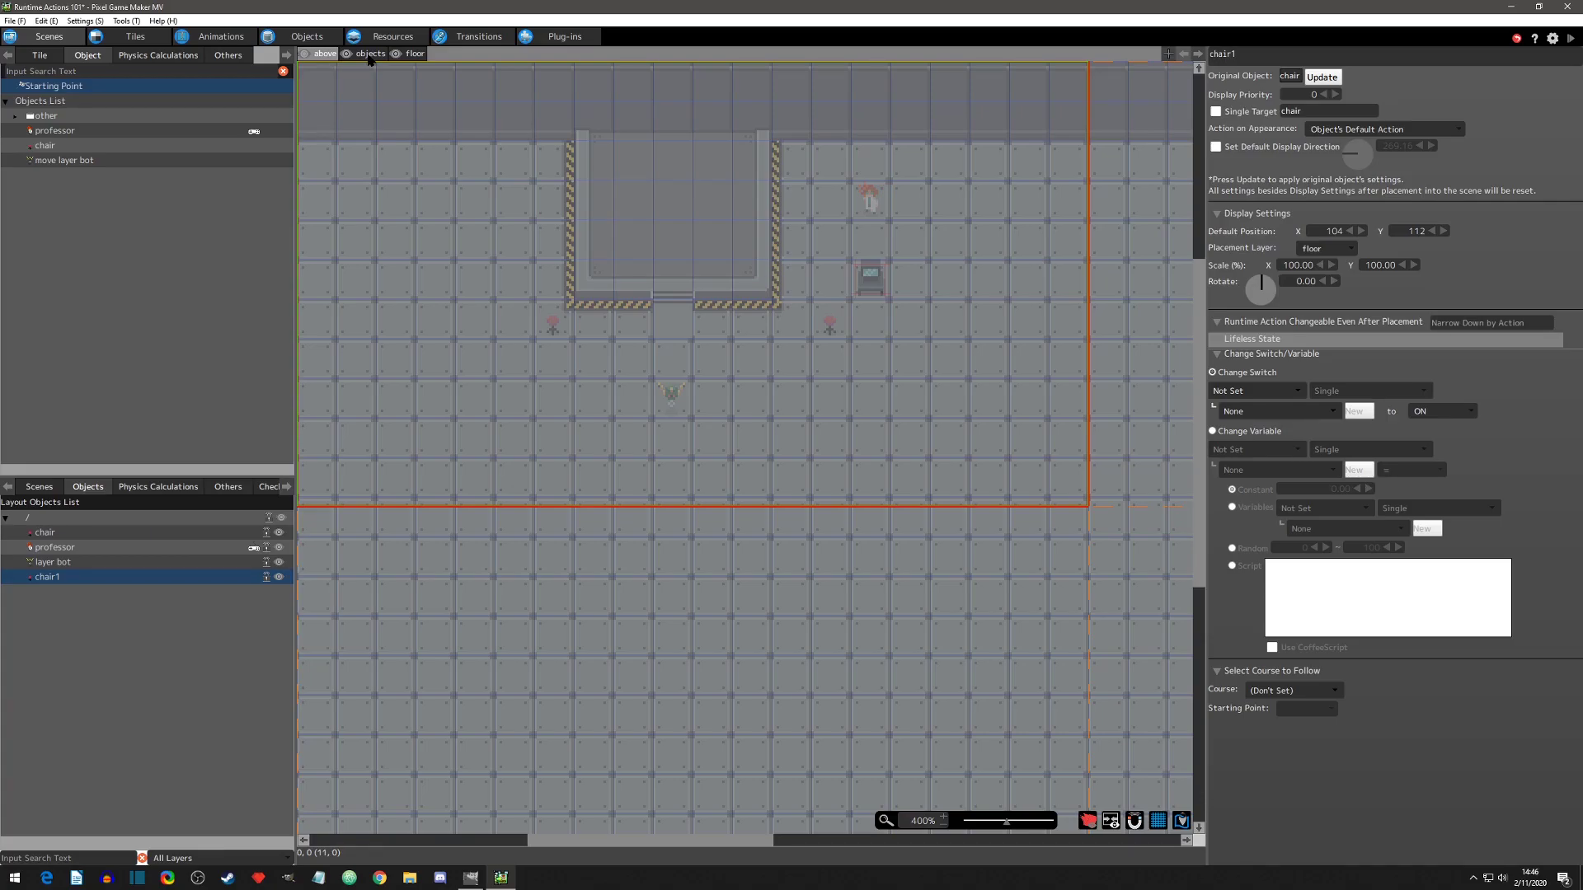
left_click(370, 55)
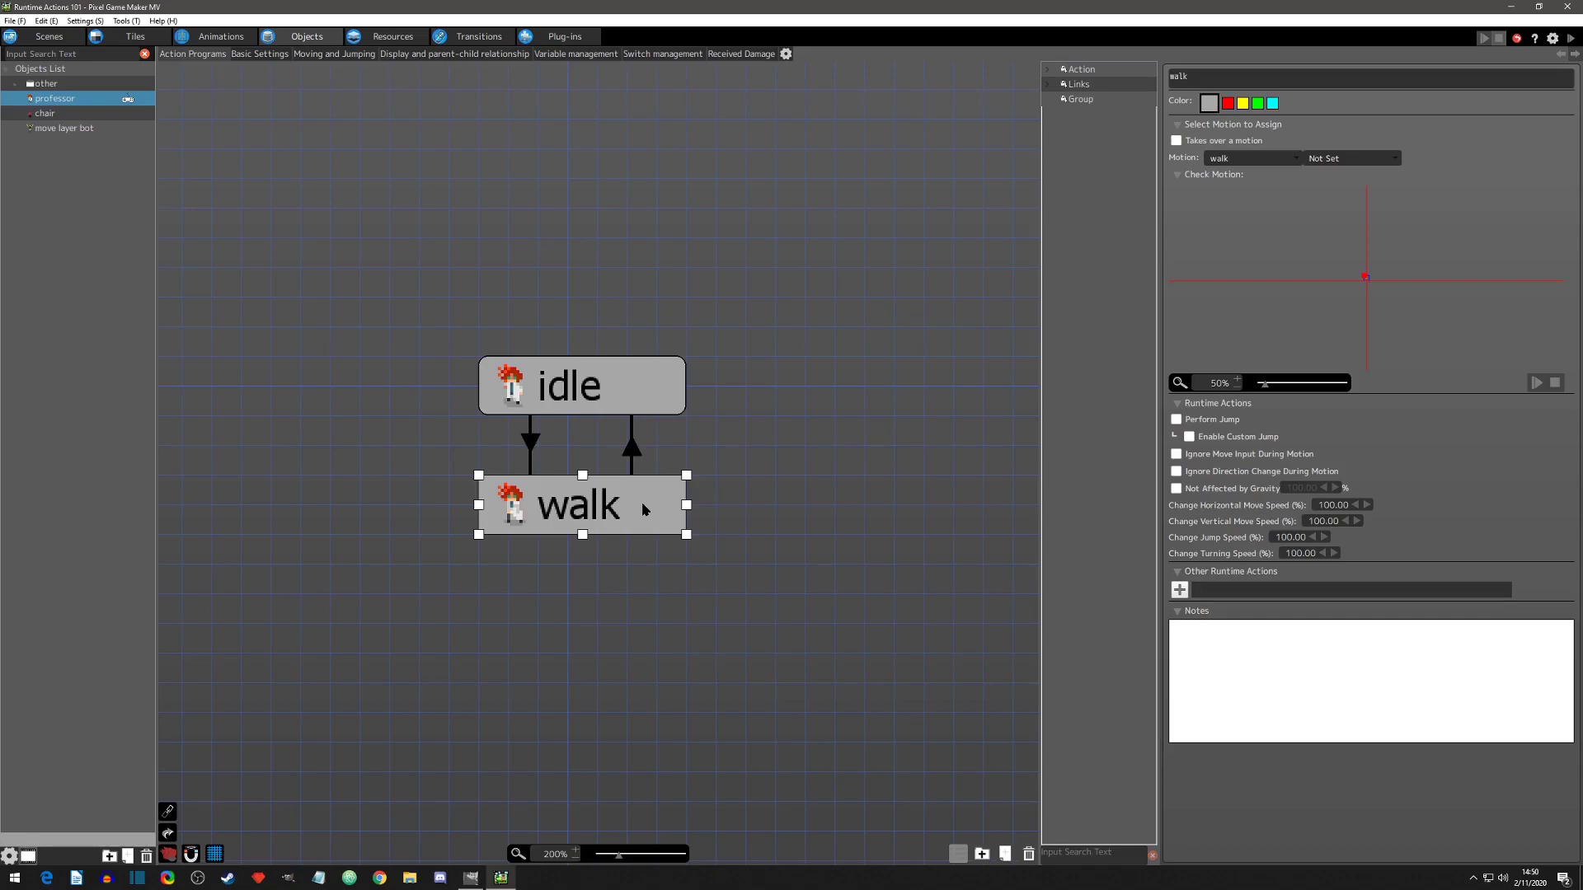
Launch a test play of the Runtime Actions 101 game
left_click(1570, 38)
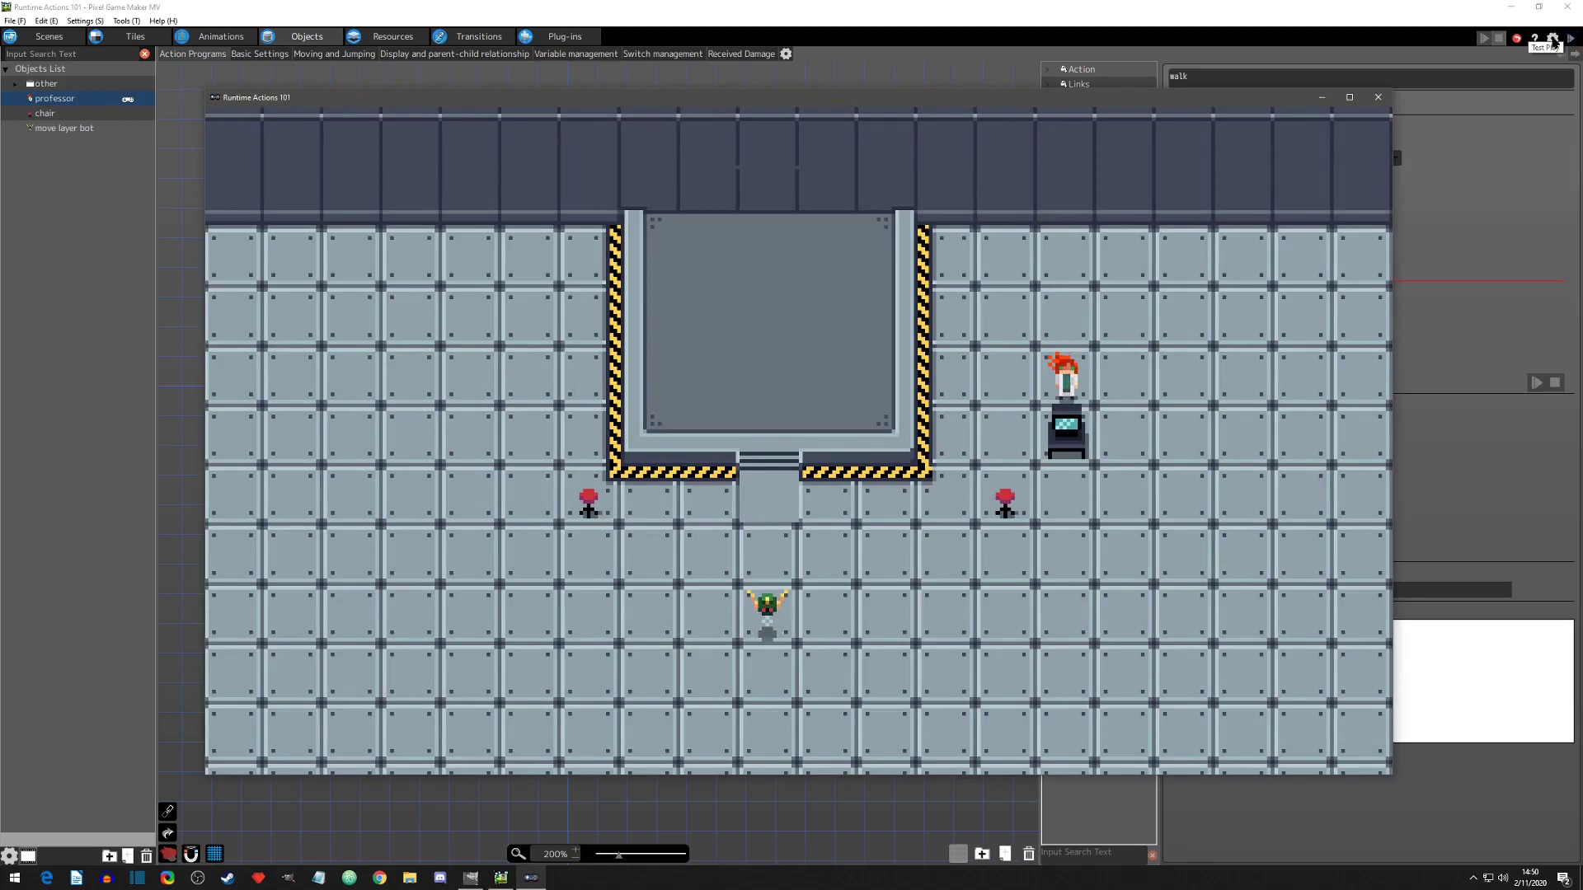
Close the game and add a Move Layer runtime action with destination Layer 3 to the walk state
left_click(1378, 97)
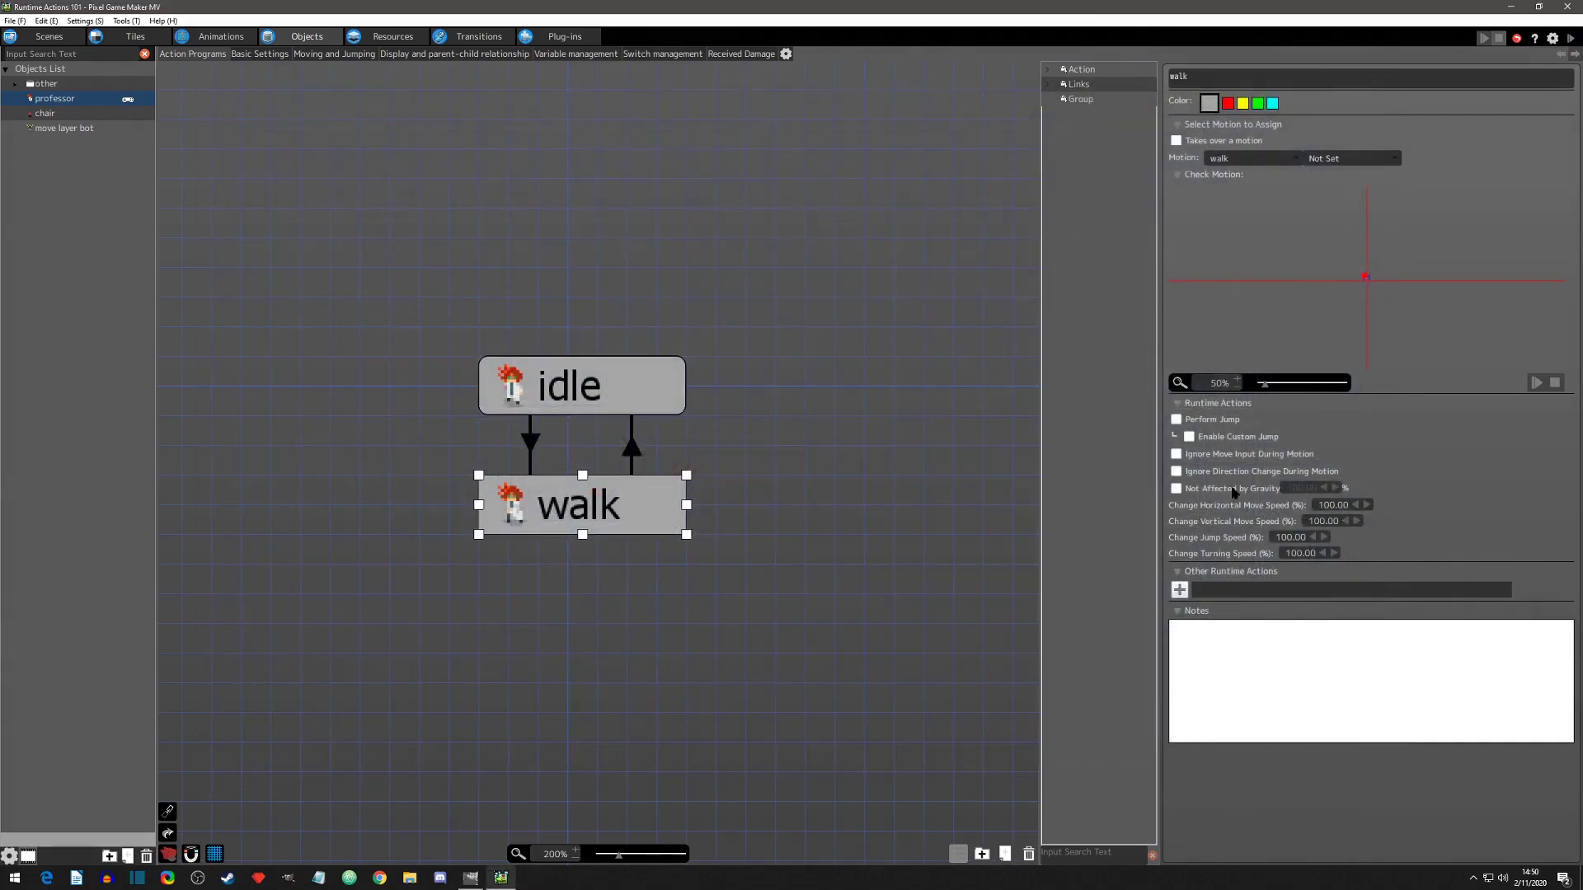
left_click(1179, 591)
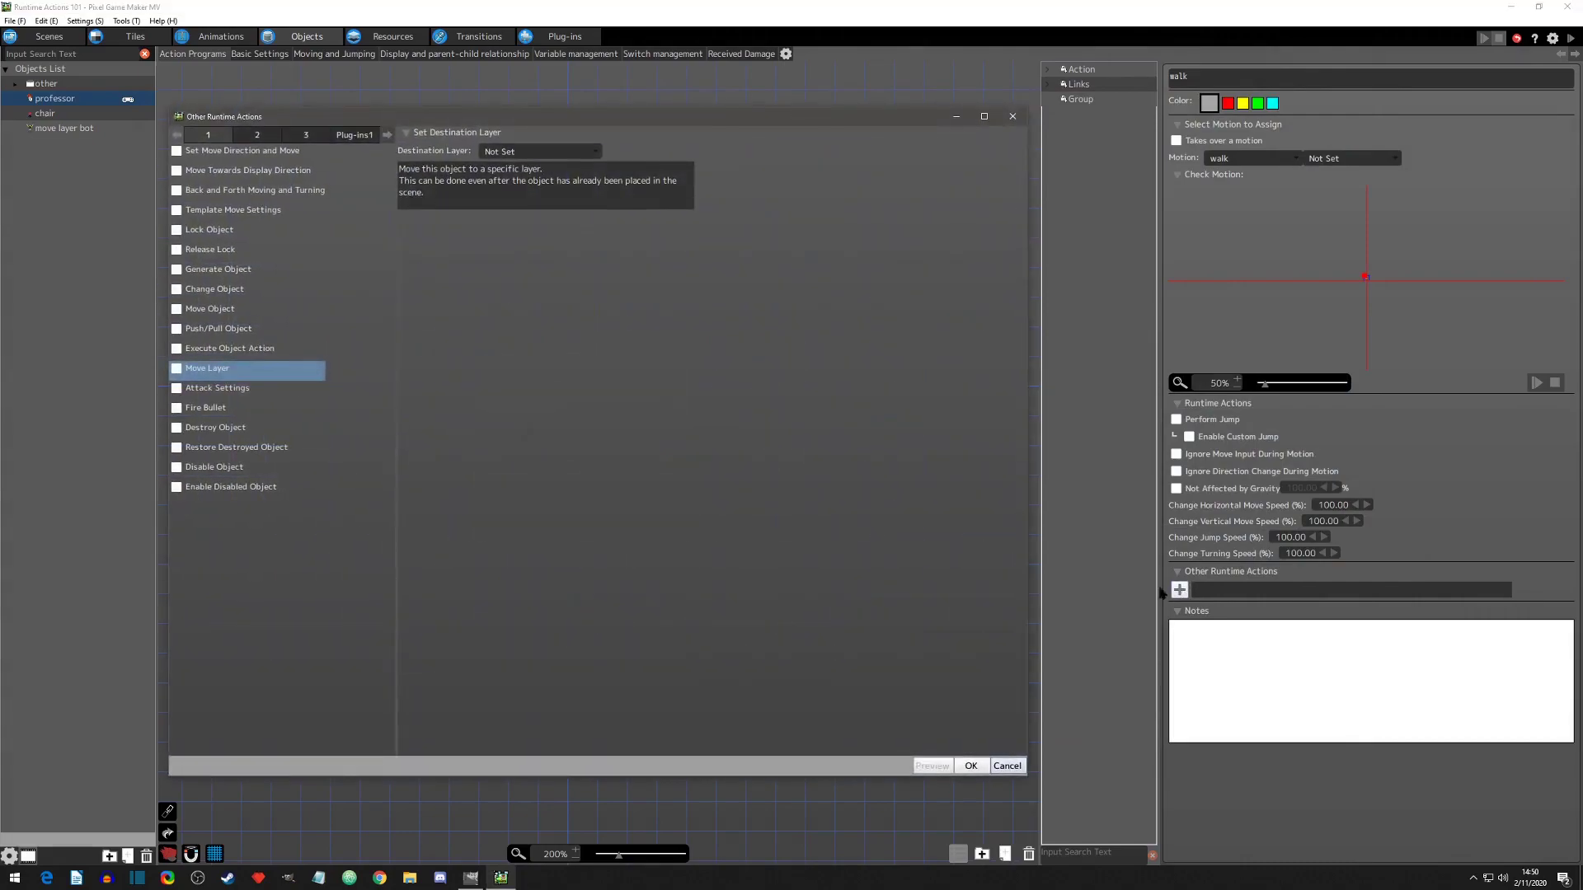
left_click(177, 368)
left_click(595, 154)
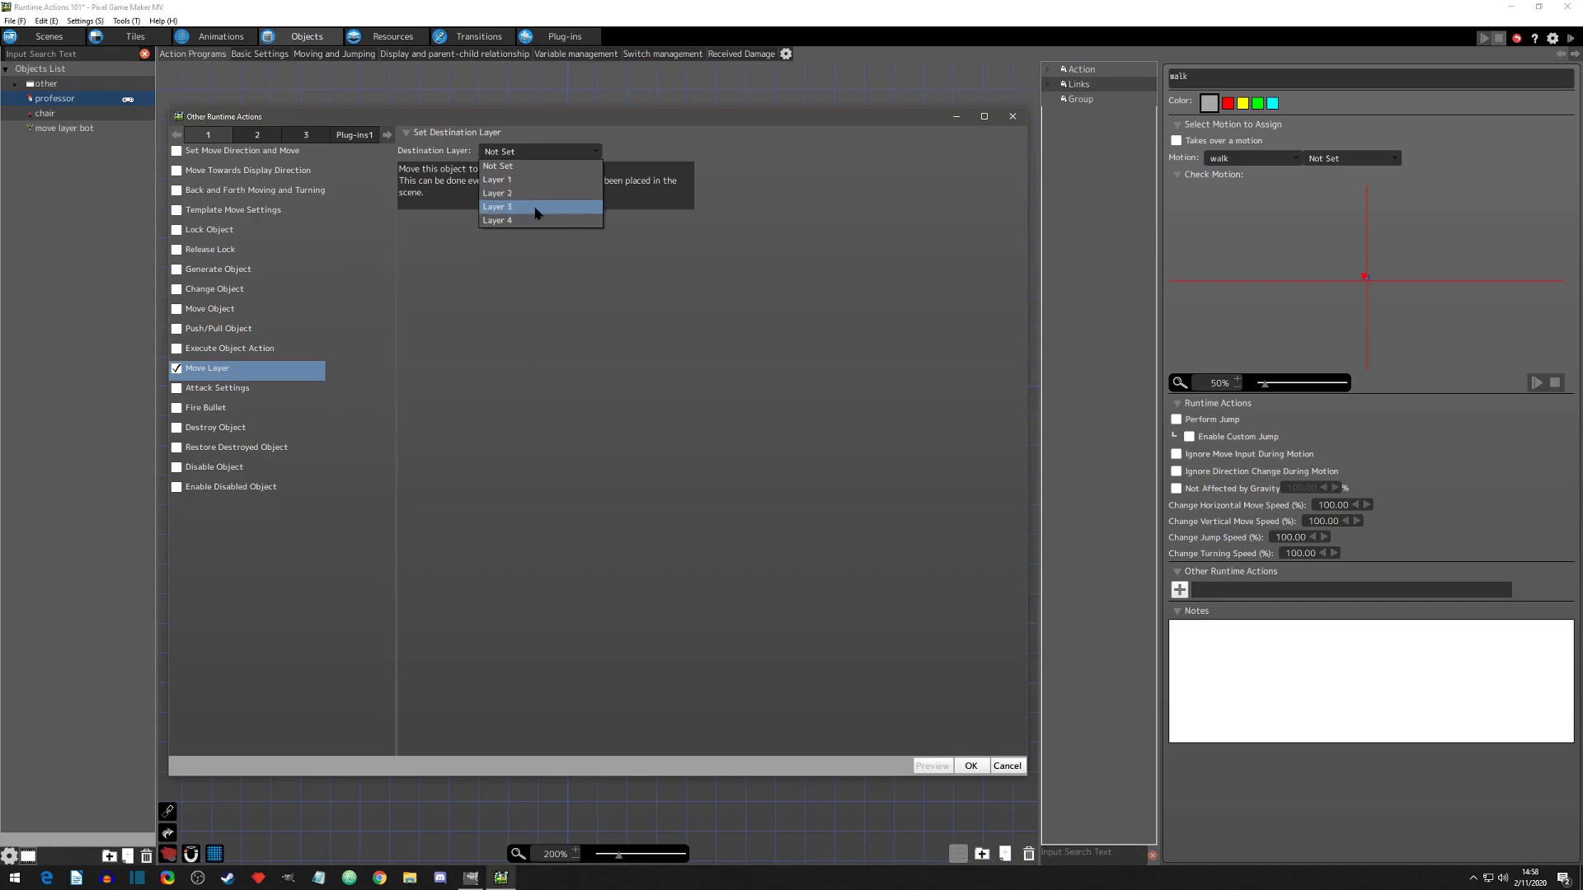
left_click(536, 213)
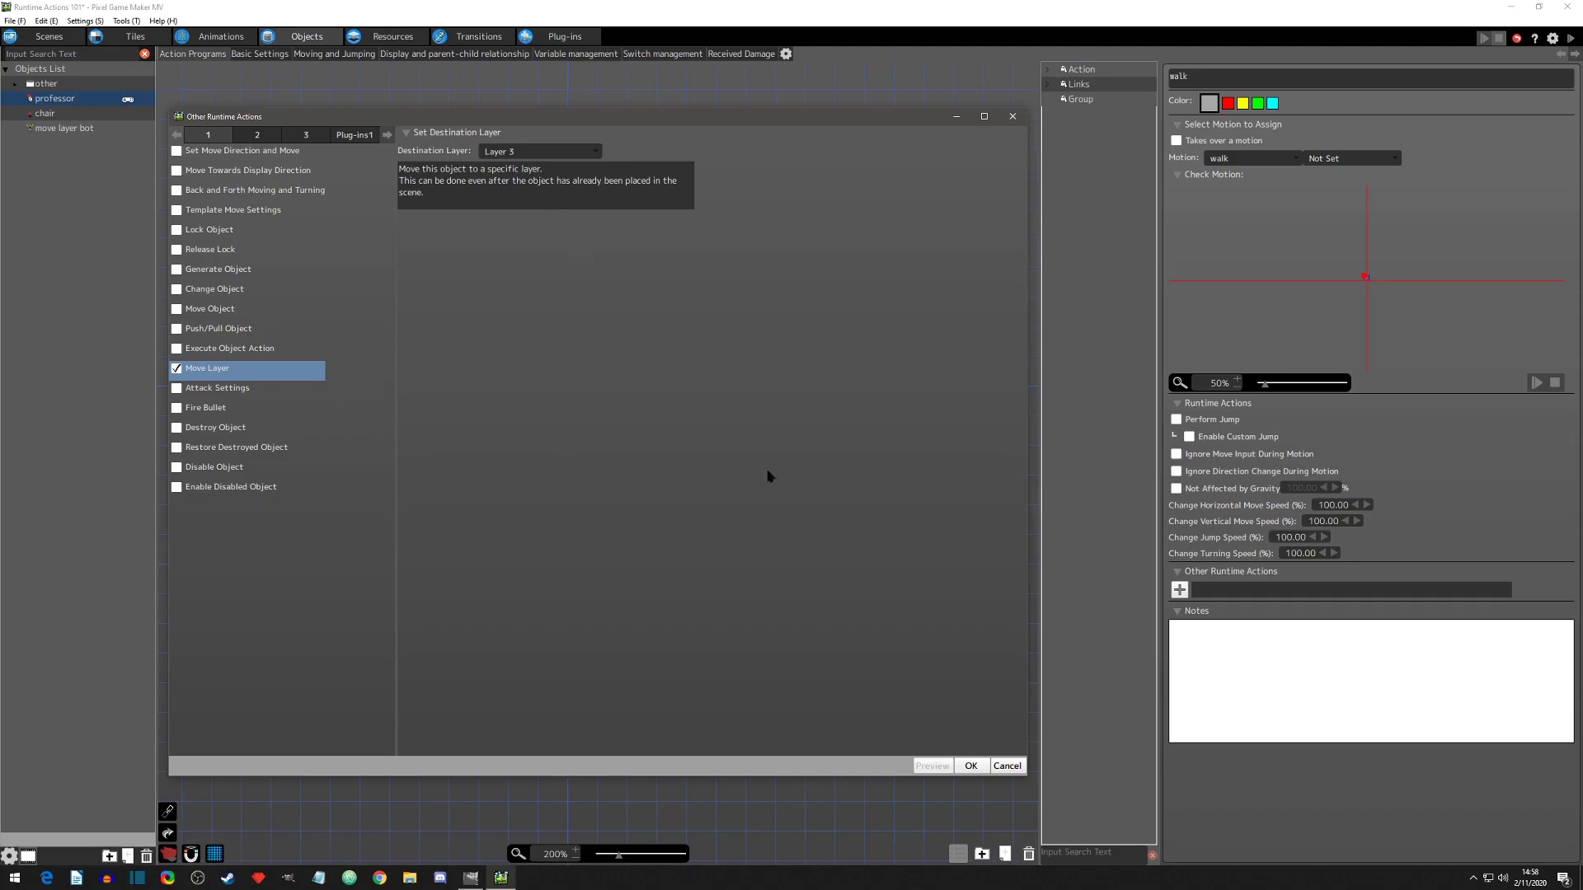
left_click(970, 765)
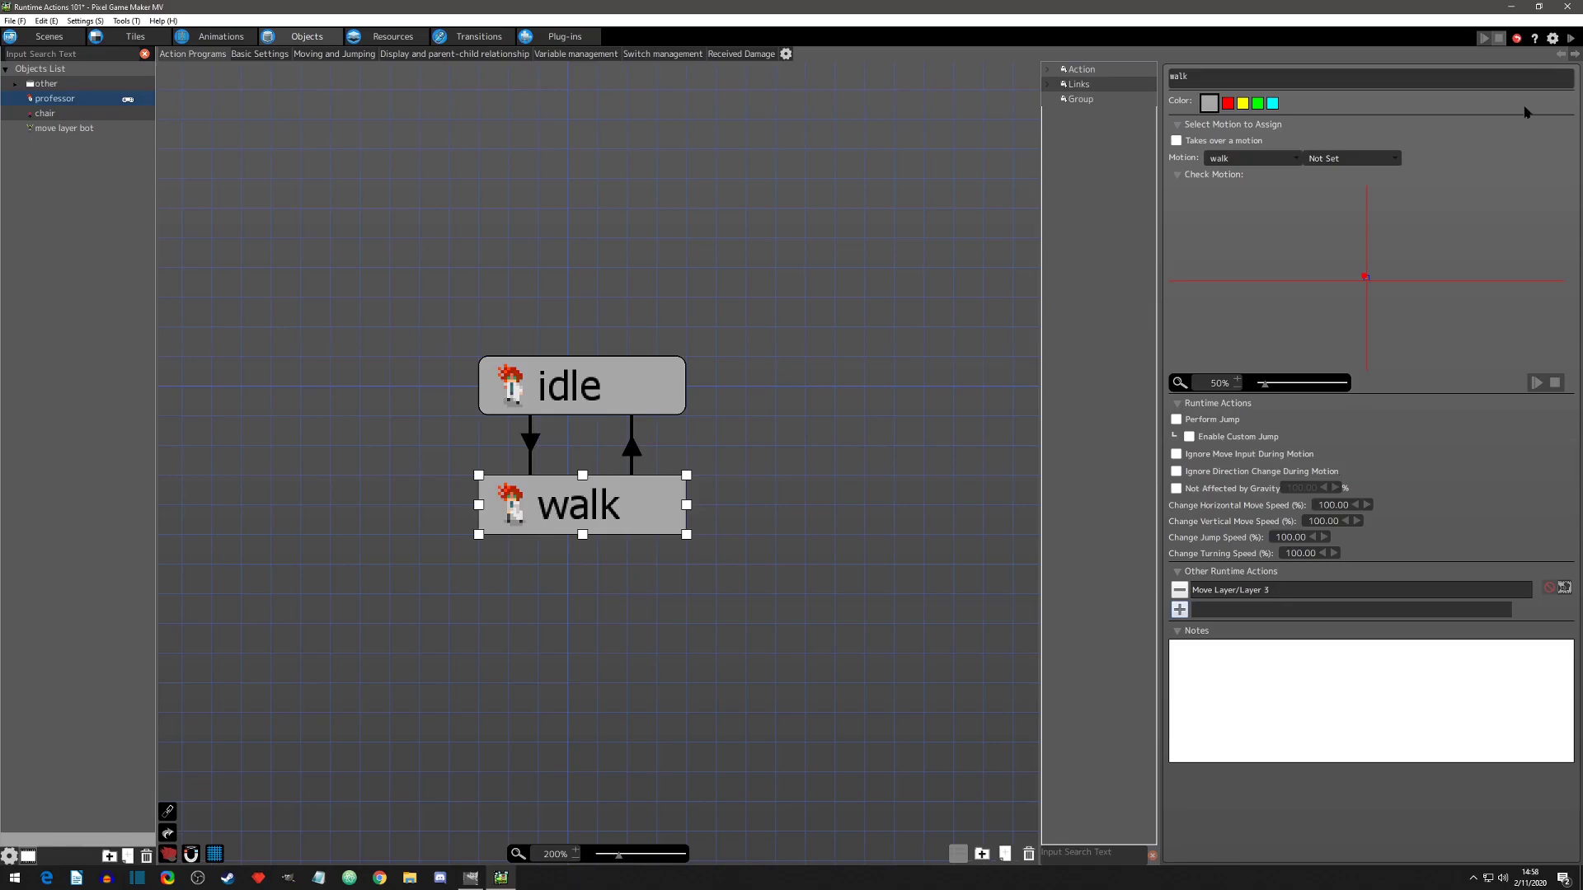
Save, start a test play, and walk the professor around the monitor, right chair and green bot
left_click(1570, 39)
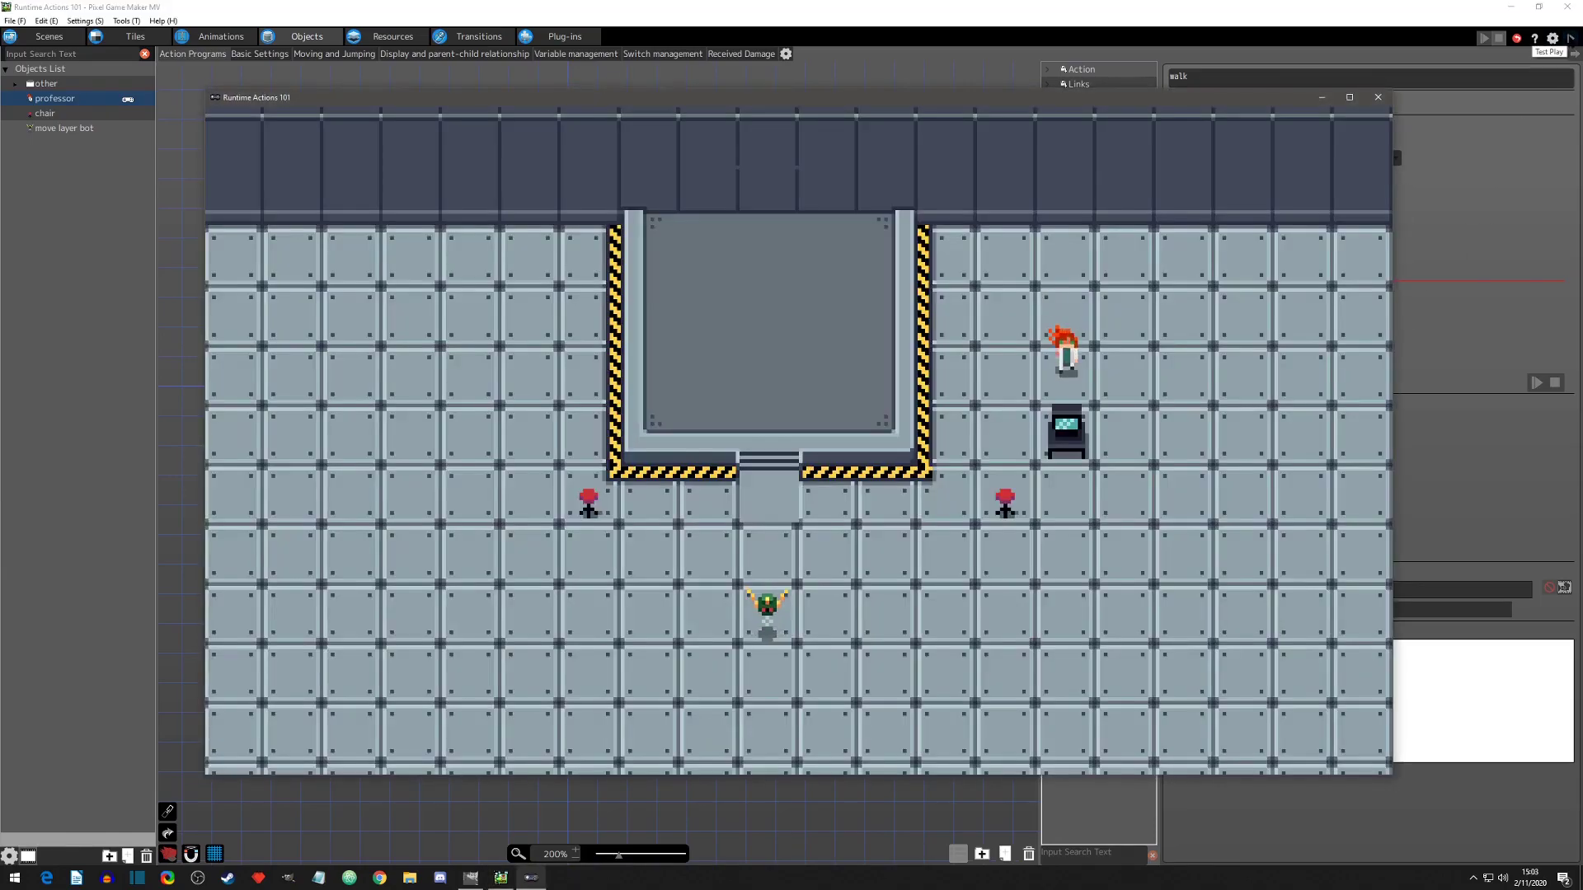
key("Down")
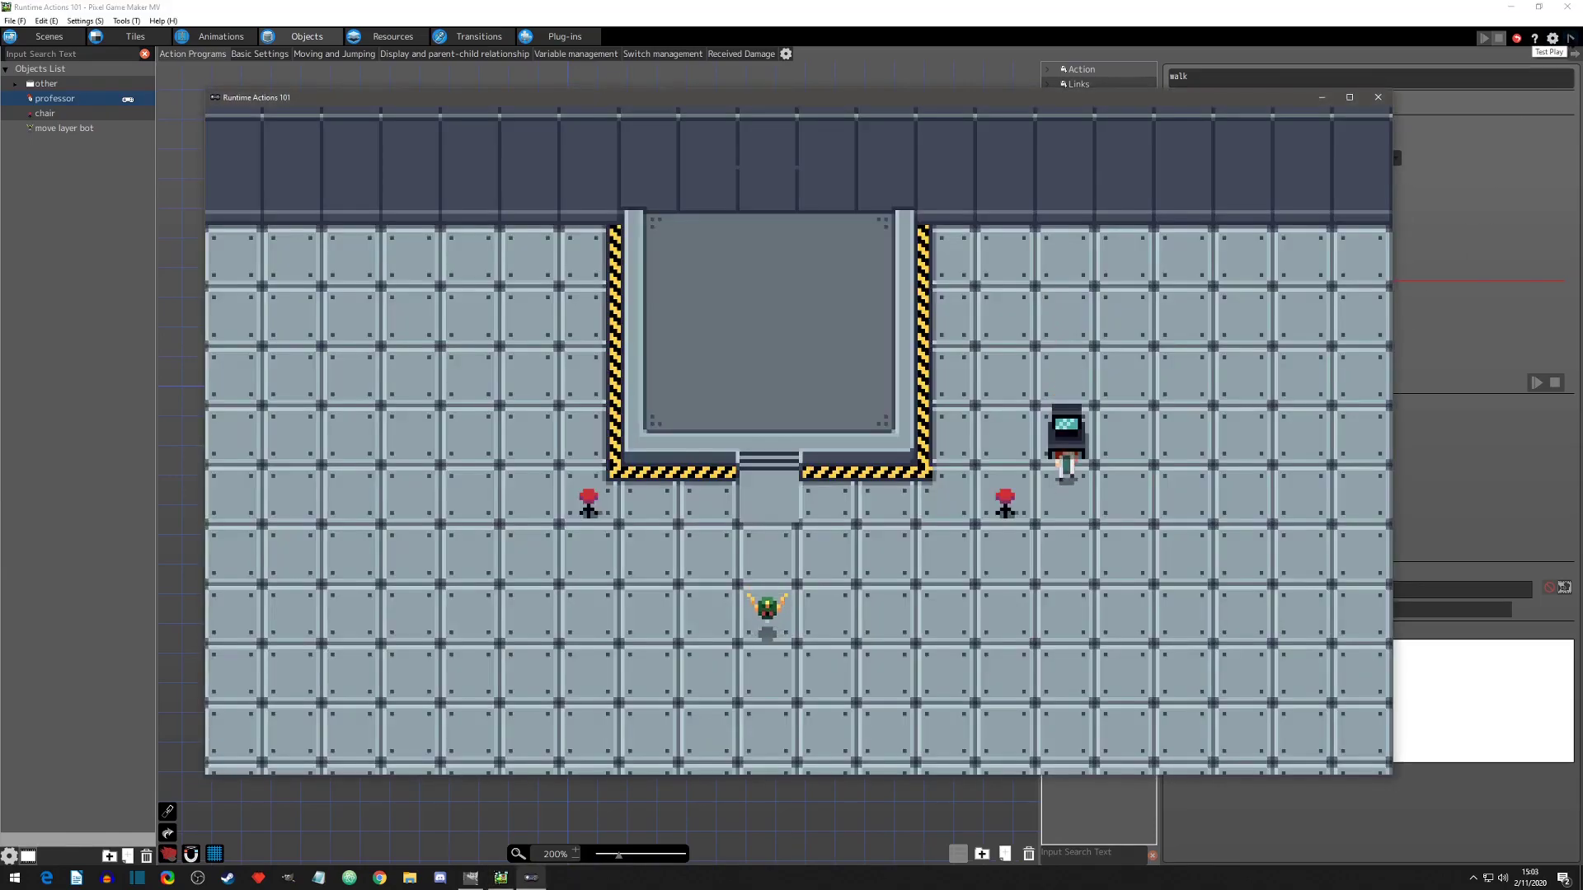
key("Up")
key("Down")
key("Down")
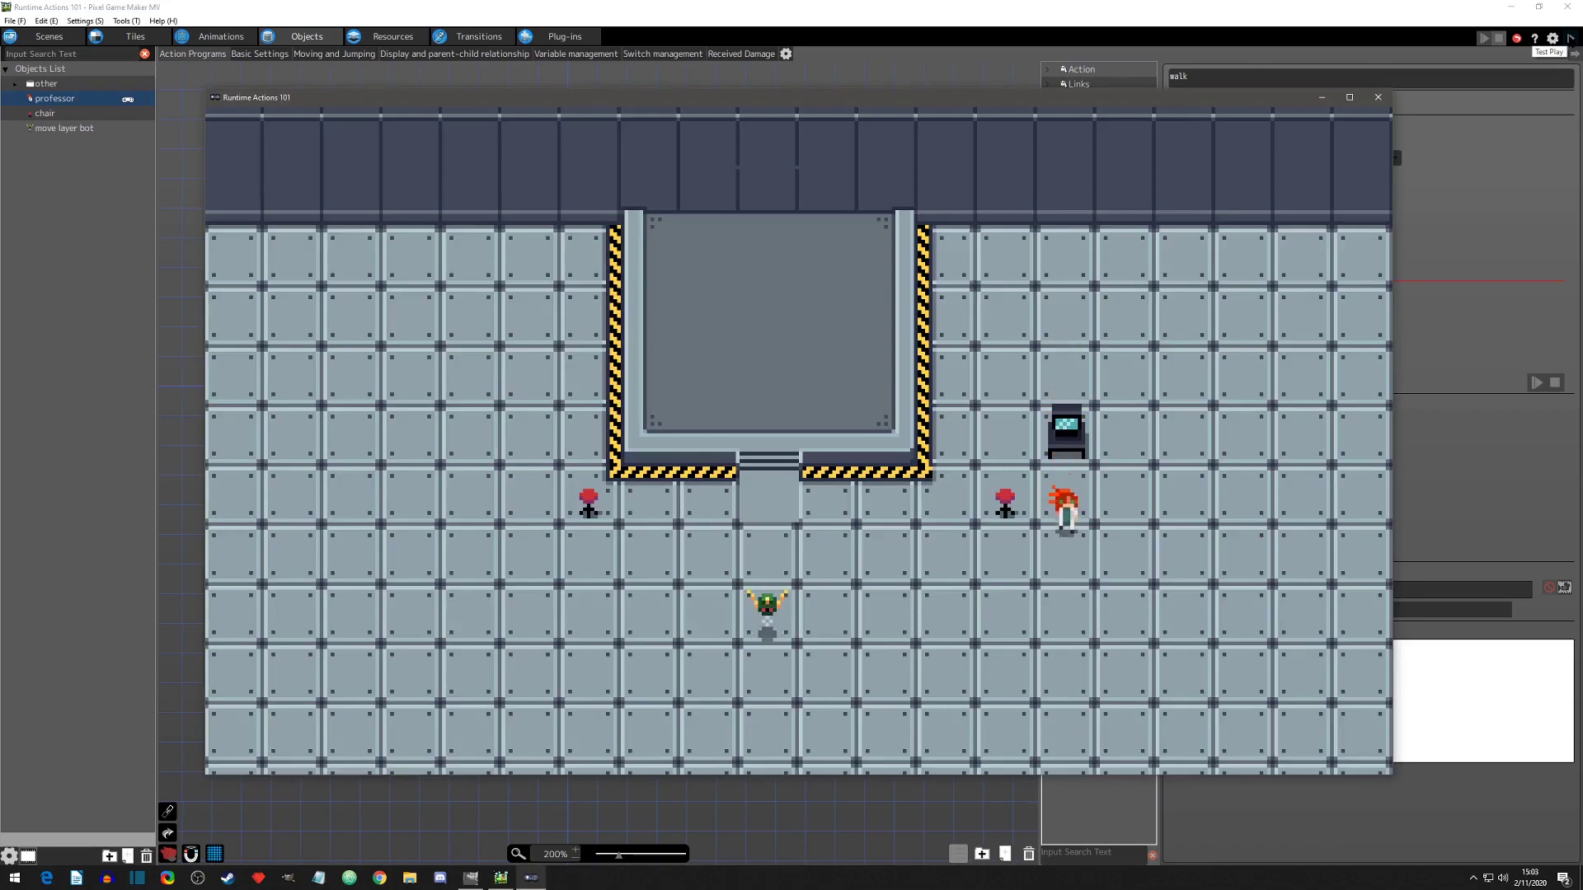
key("Up")
key("Down")
key("Left")
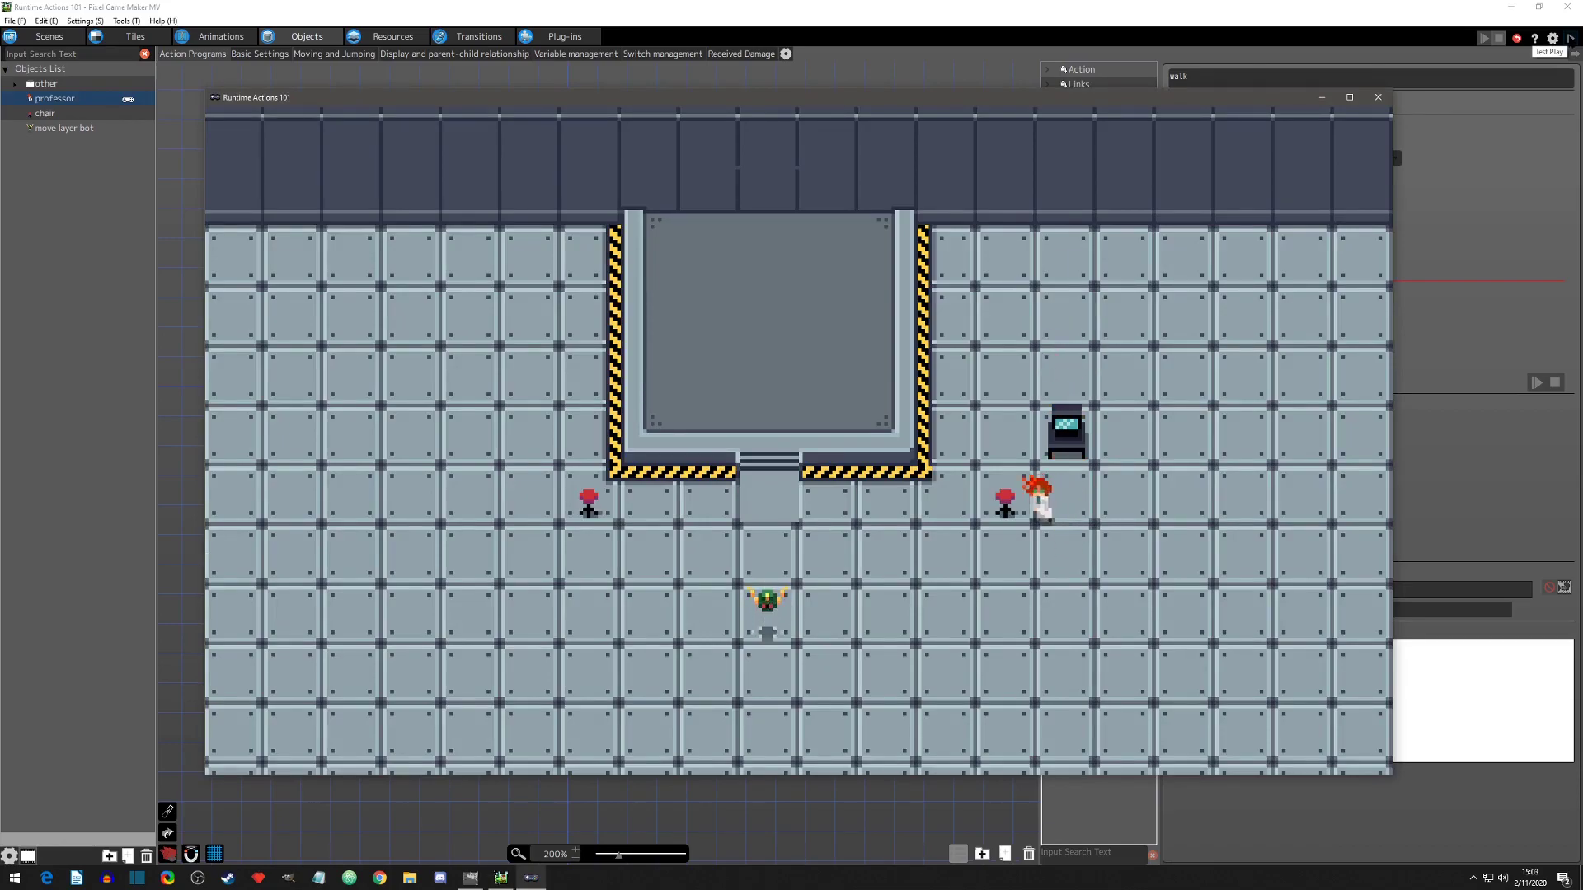
key("Right")
key("Left")
key("Left")
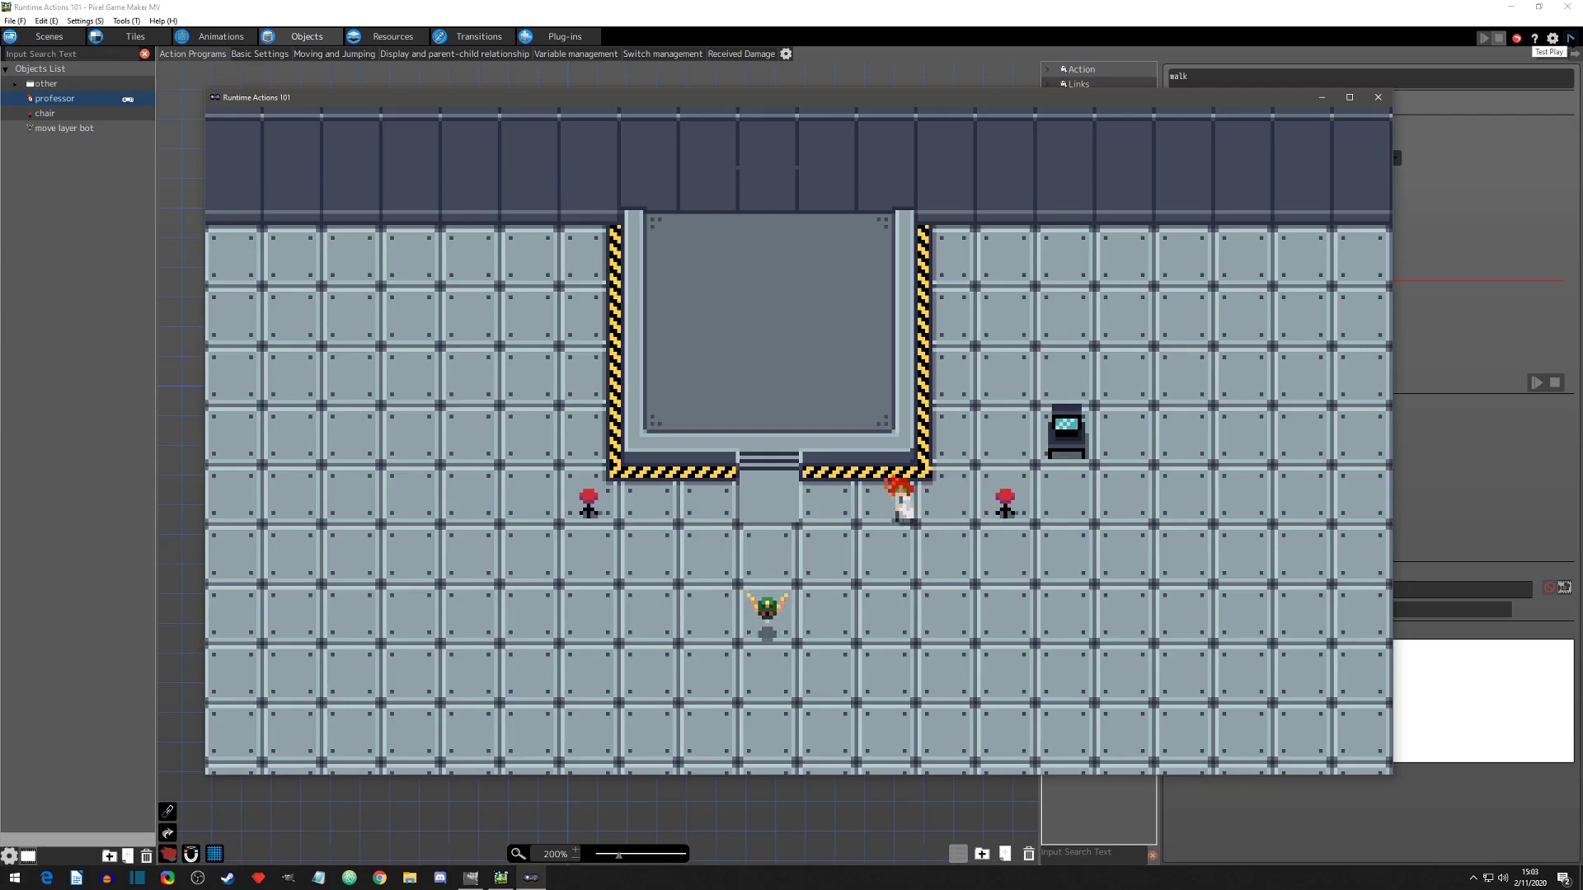
key("Down")
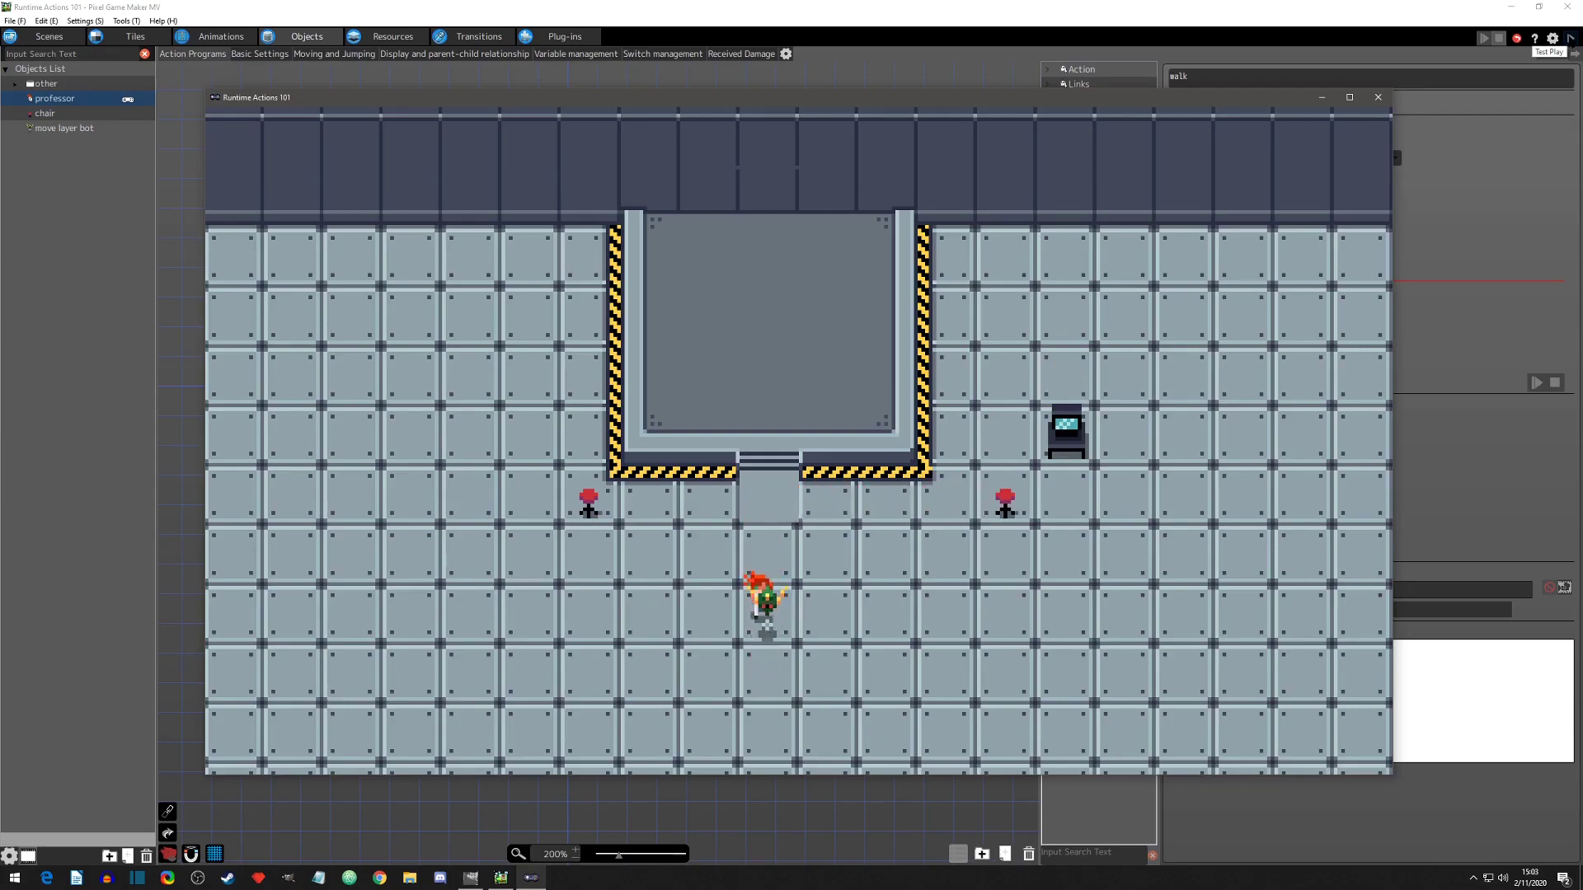
key("Up")
Push the left chair around with the professor, then walk him onto the central grey platform
key("Left")
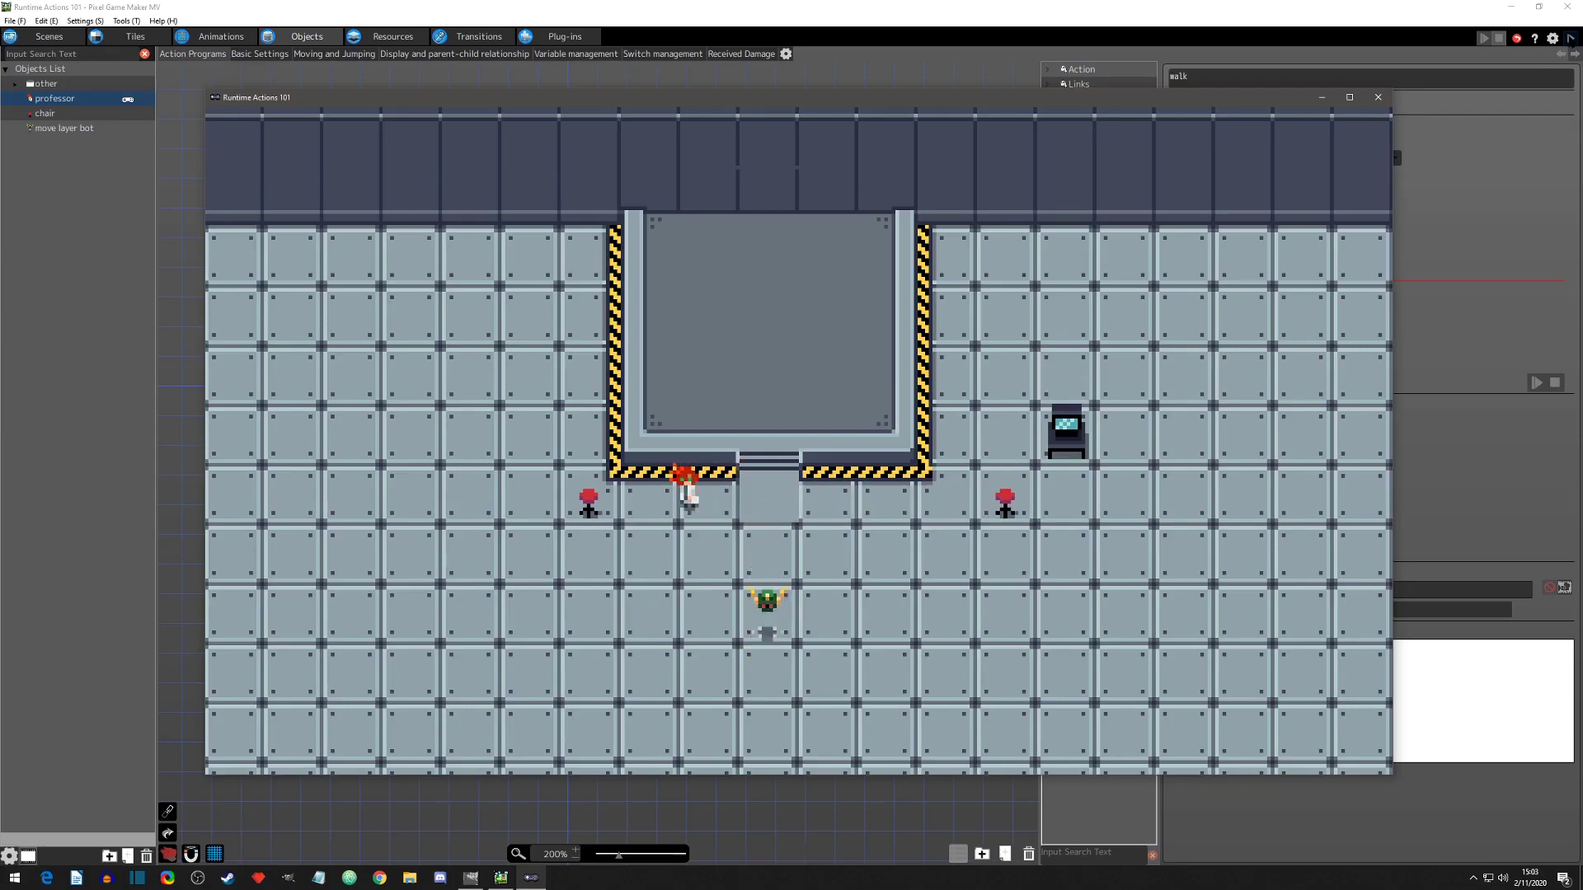
key("Down")
key("Up")
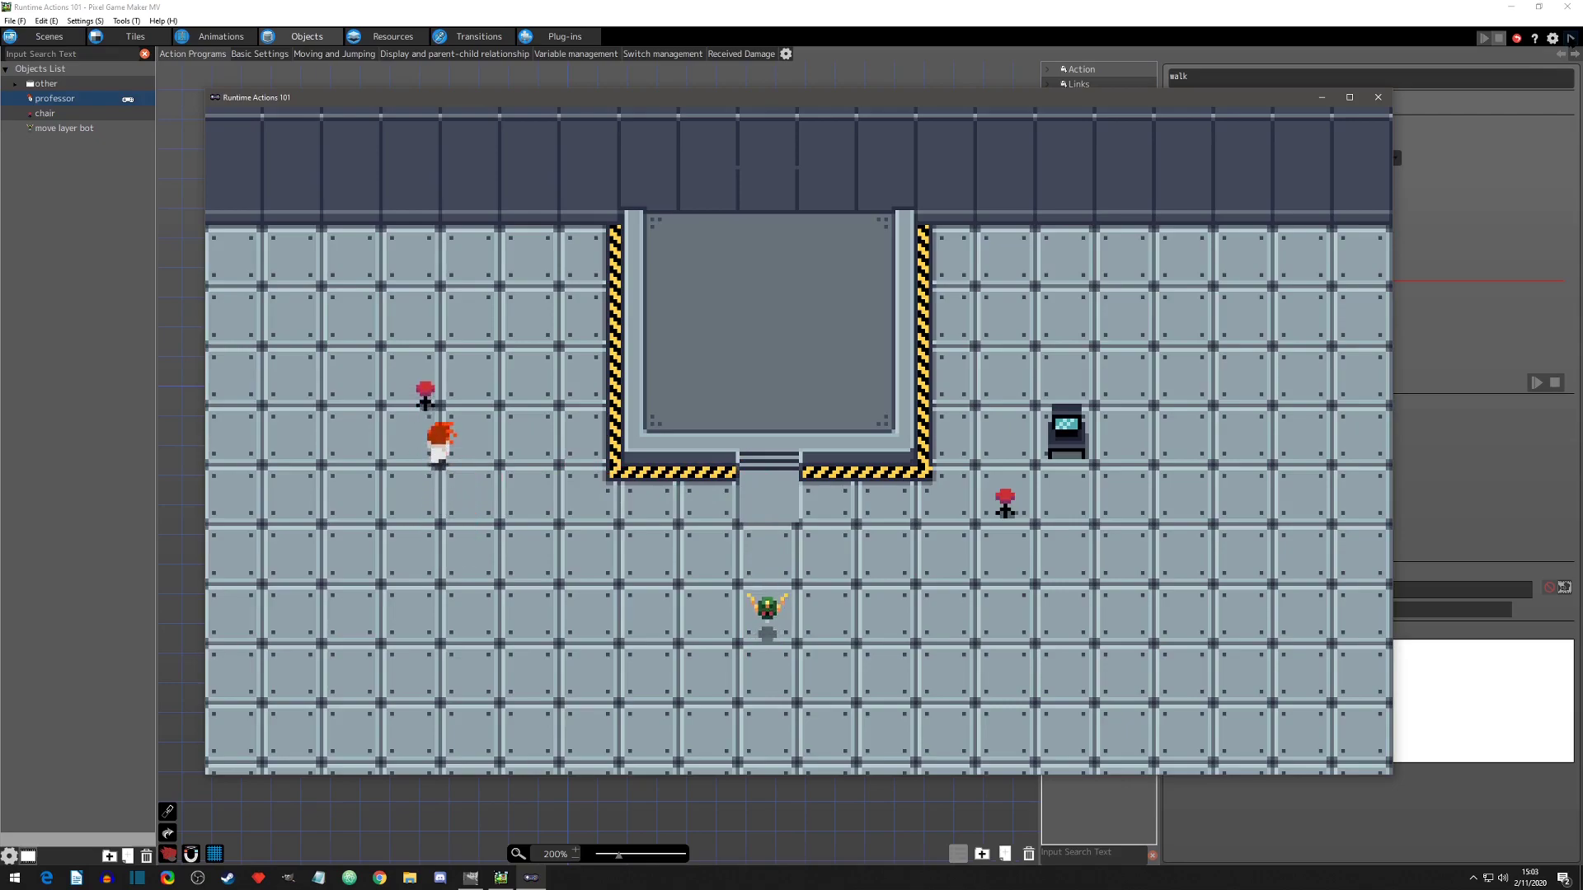
key("Left")
key("Up")
key("Right")
key("Right")
key("Up")
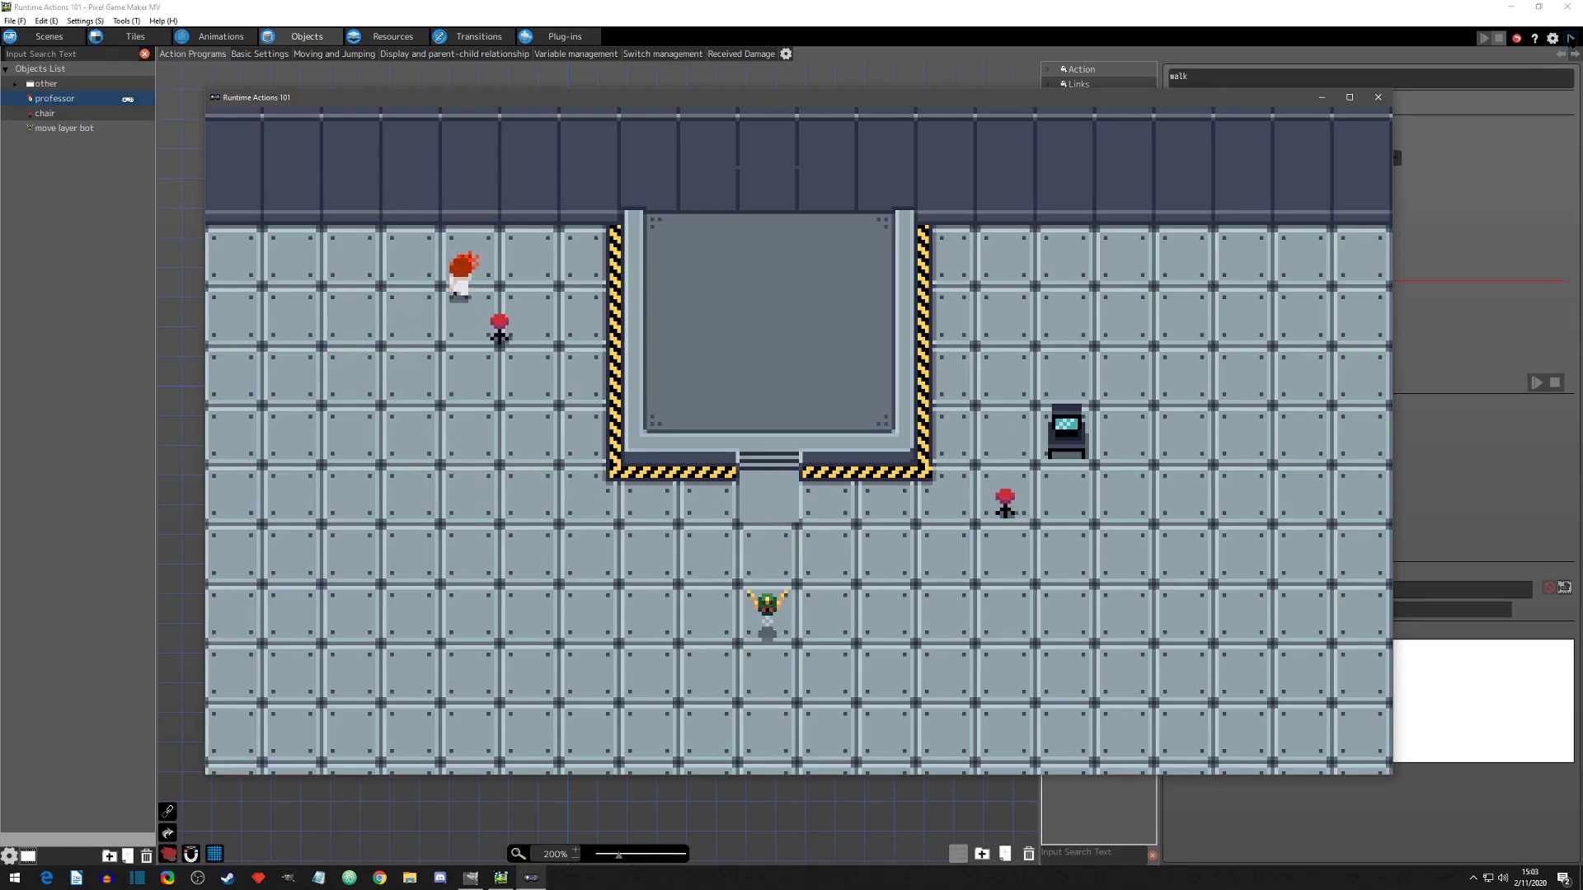
key("Right")
key("Down")
key("Up")
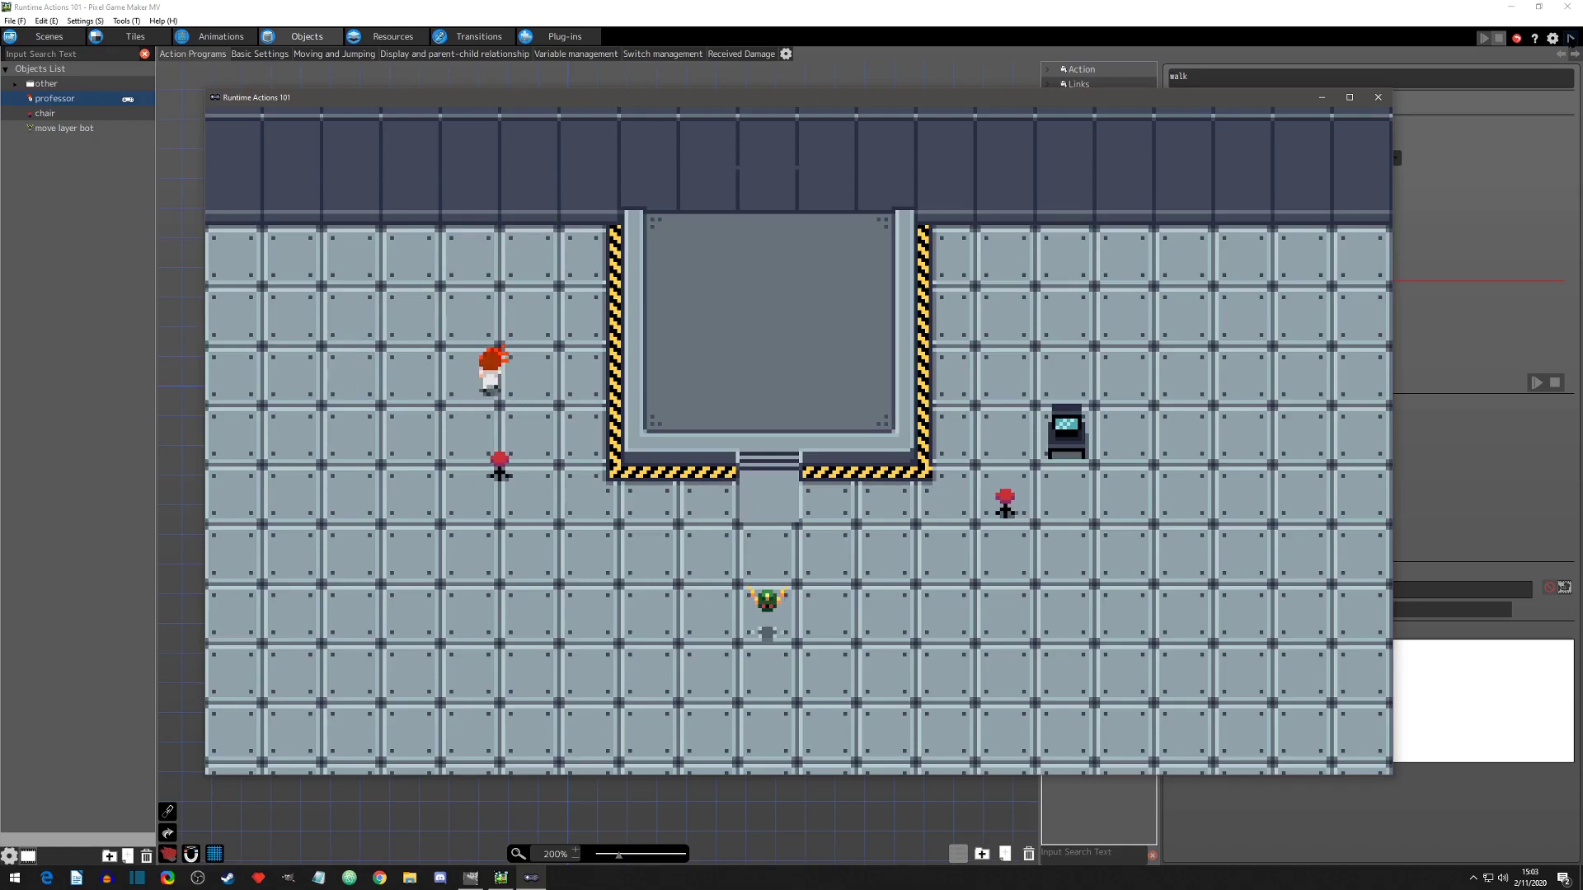
key("Right")
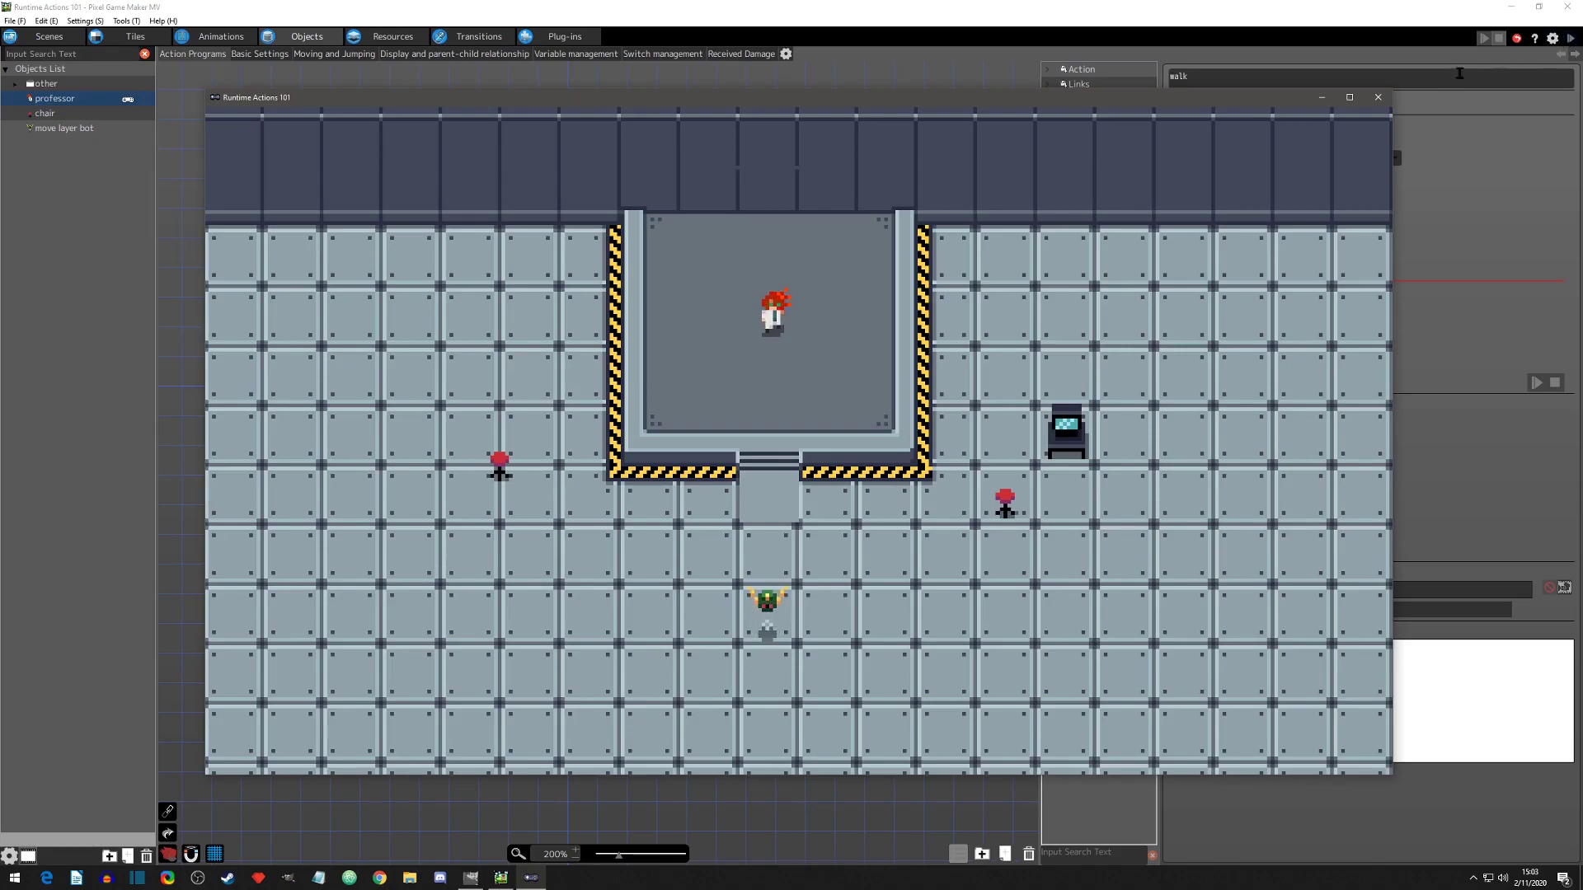
left_click(1377, 98)
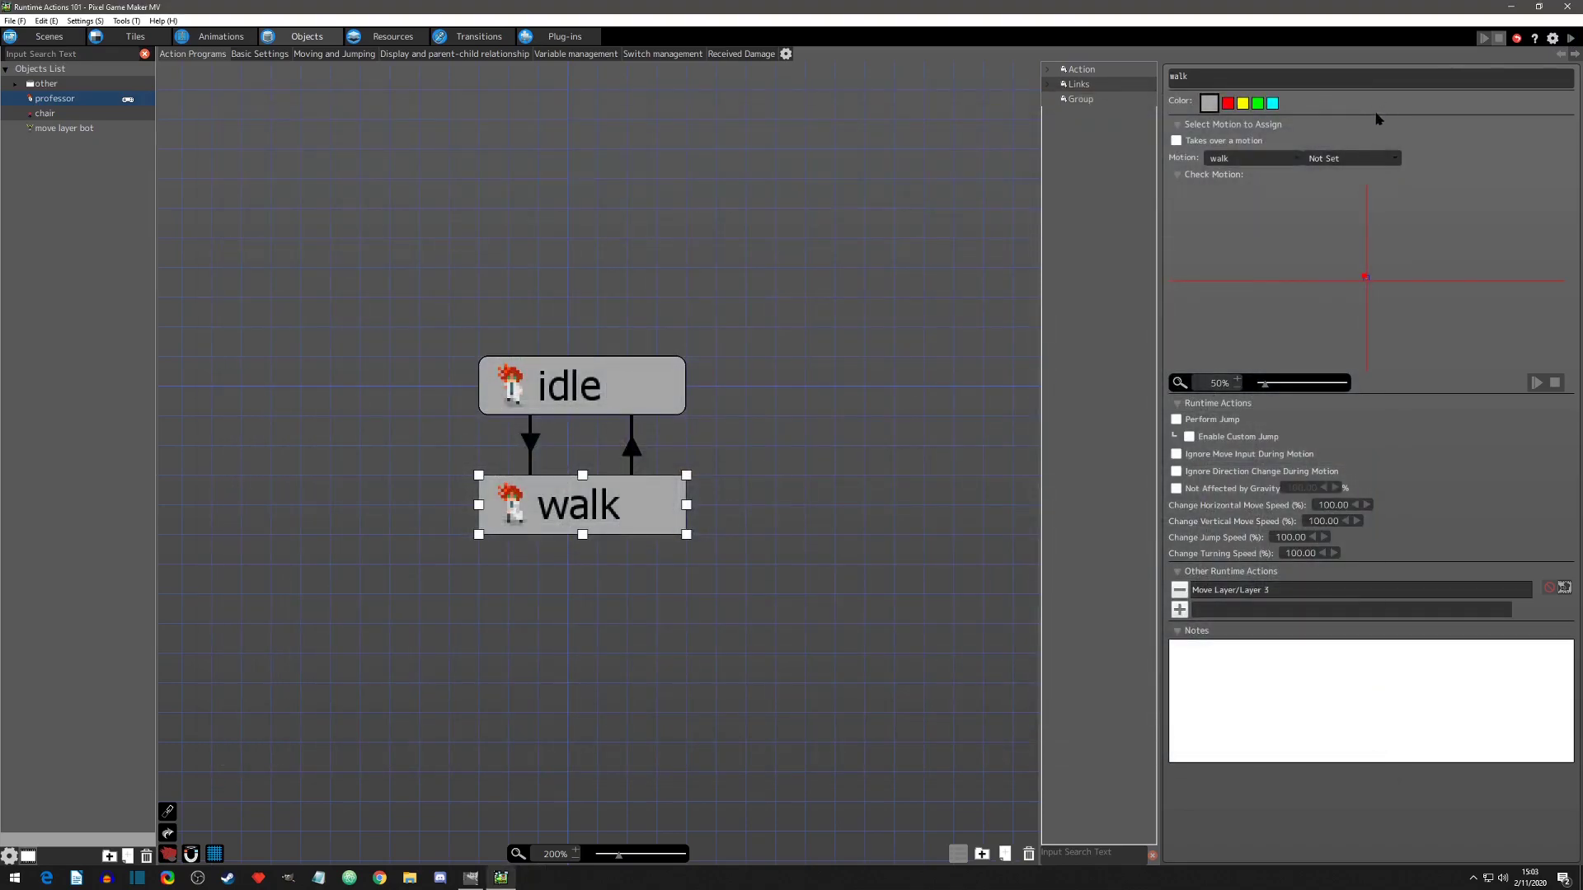
double_click(1289, 590)
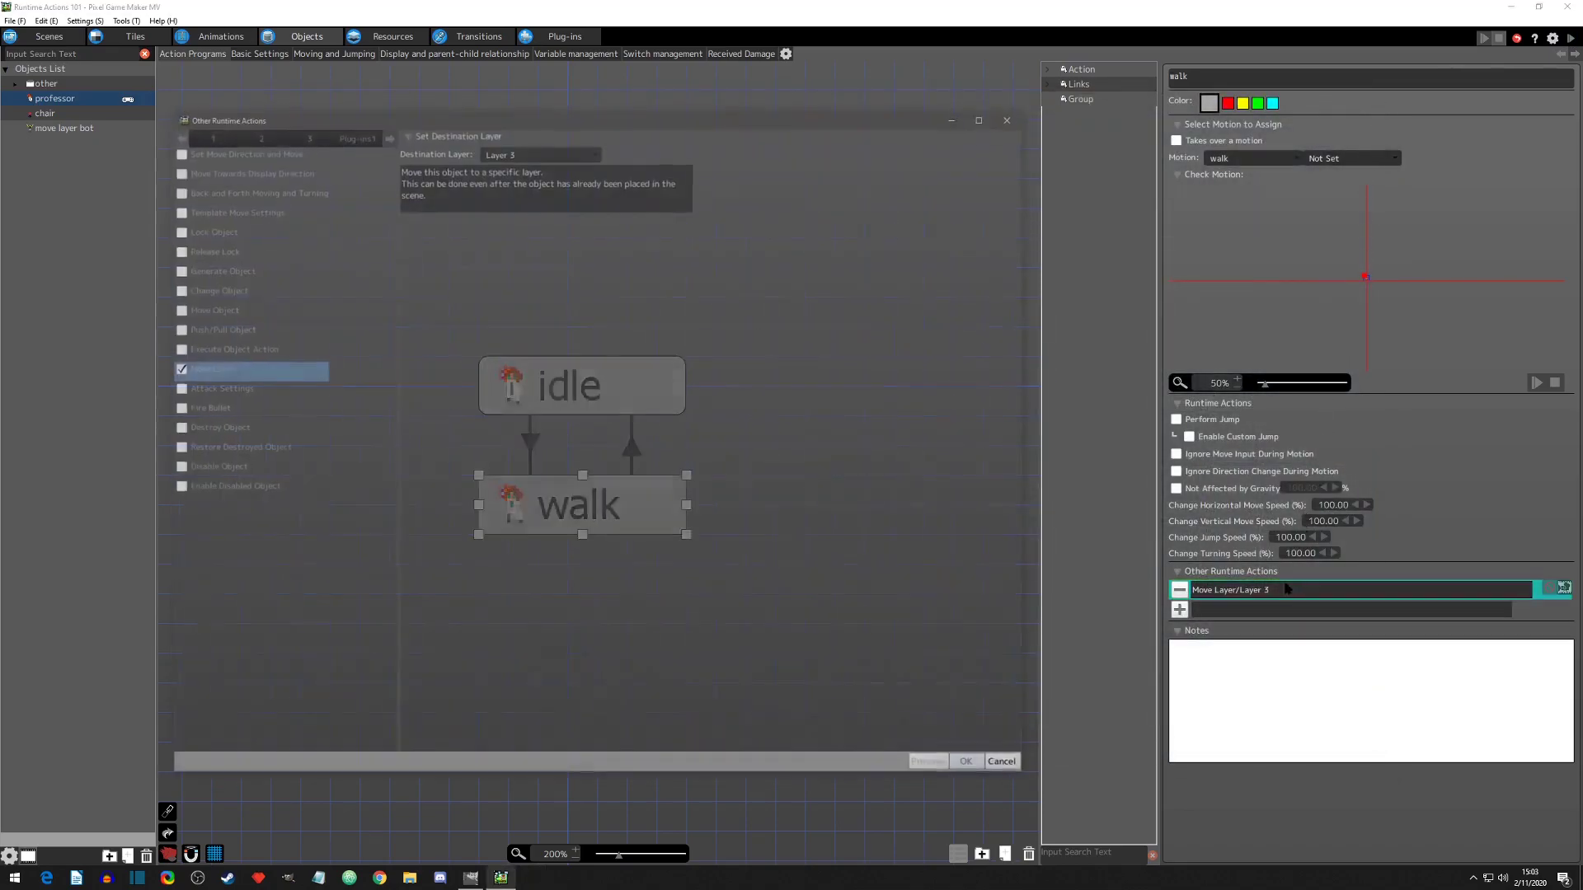
left_click(594, 151)
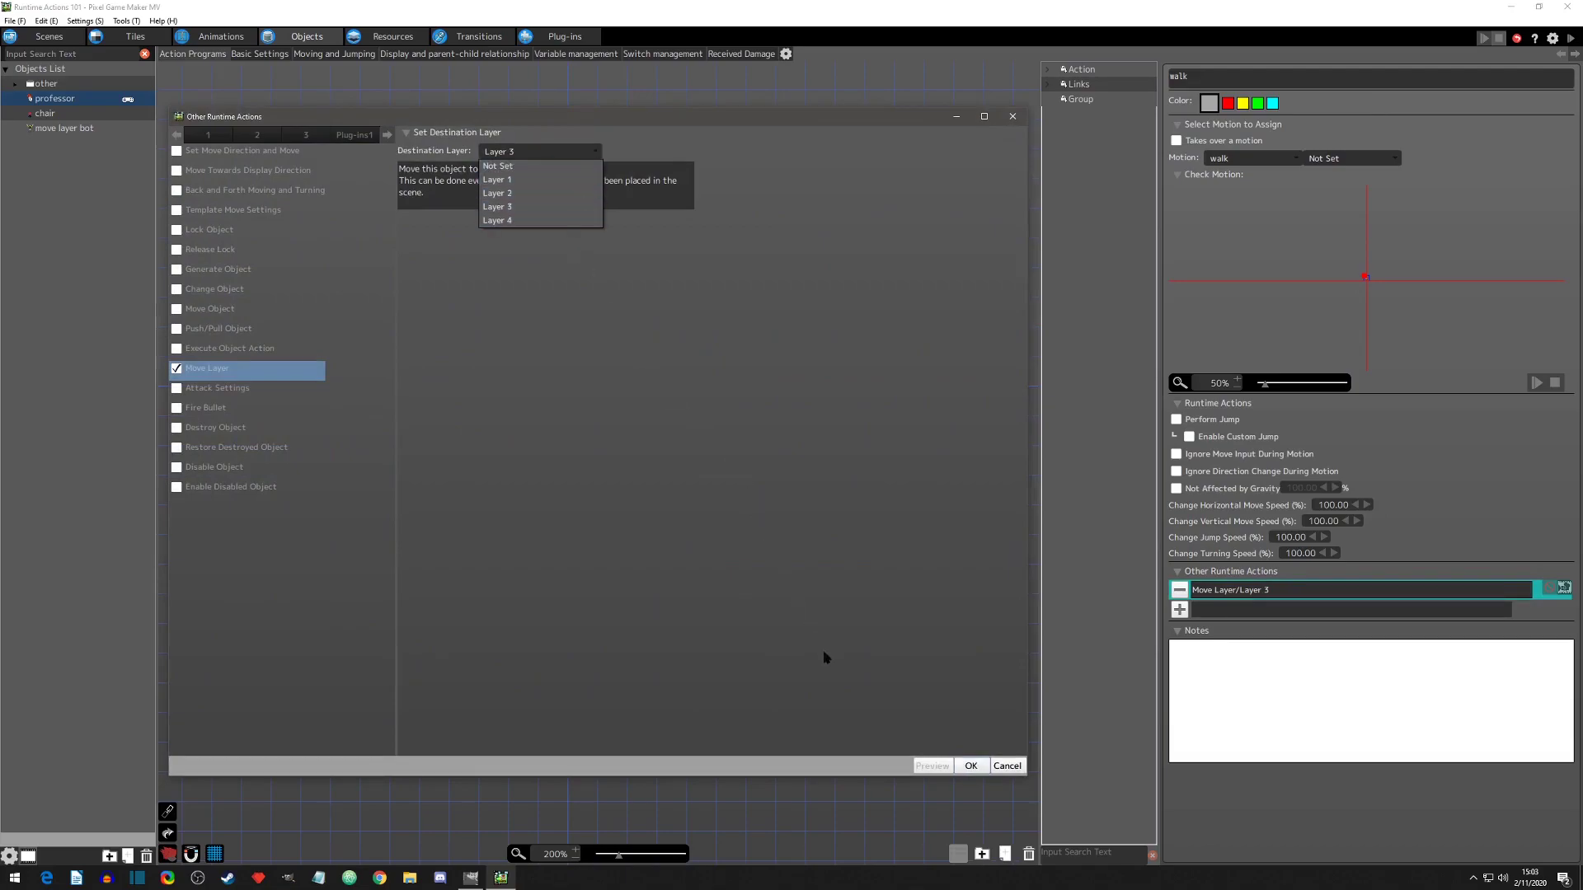
left_click(1006, 766)
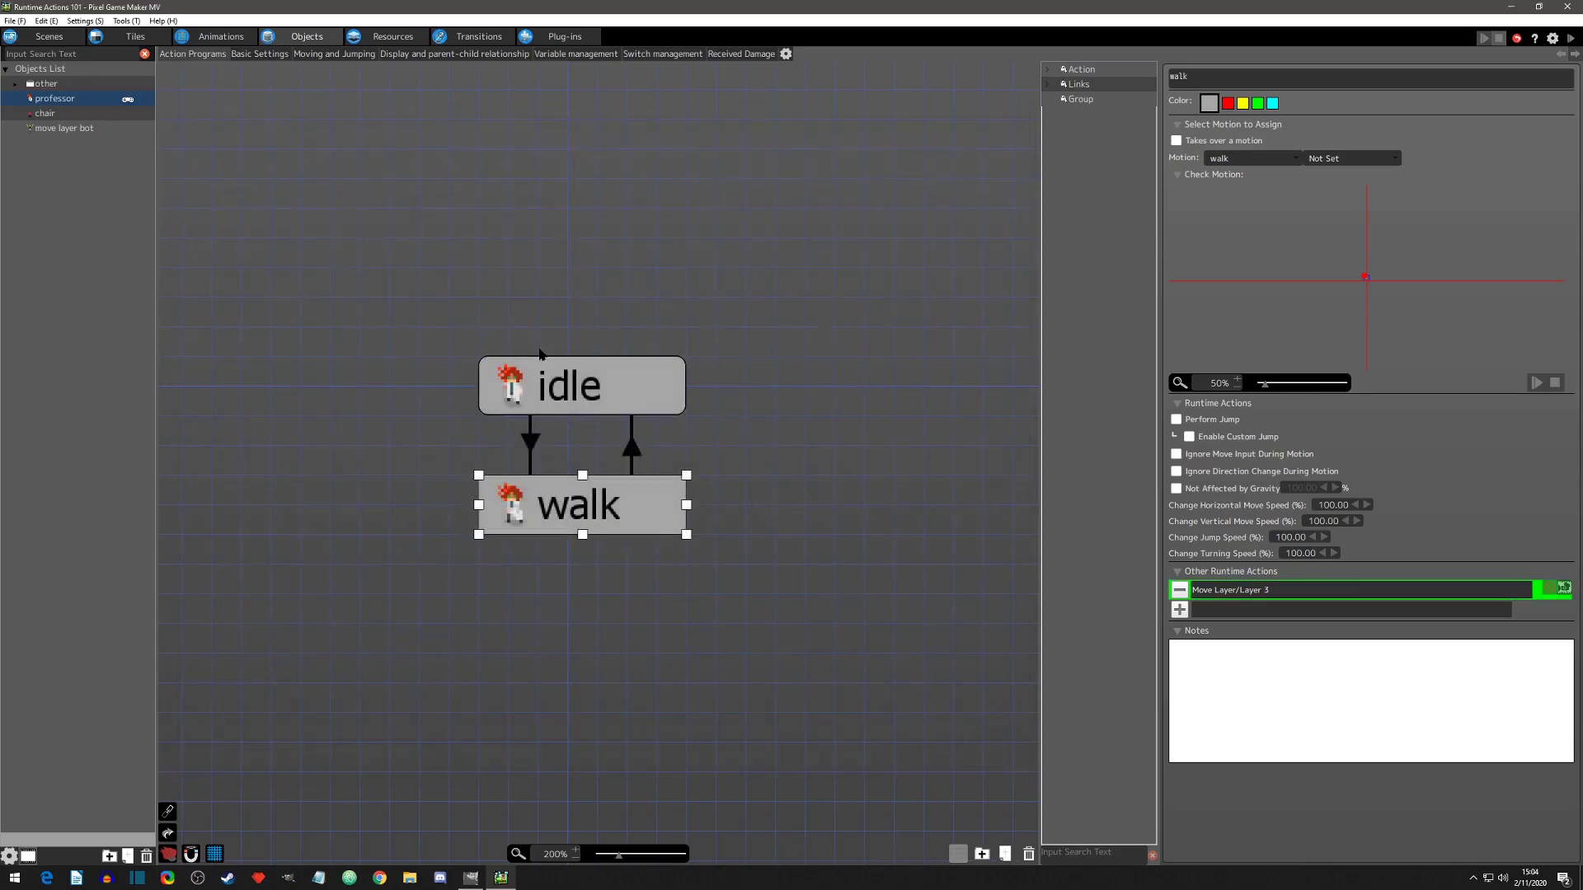
Open the extra scene from the scene list, then return to the professor's action program
left_click(50, 38)
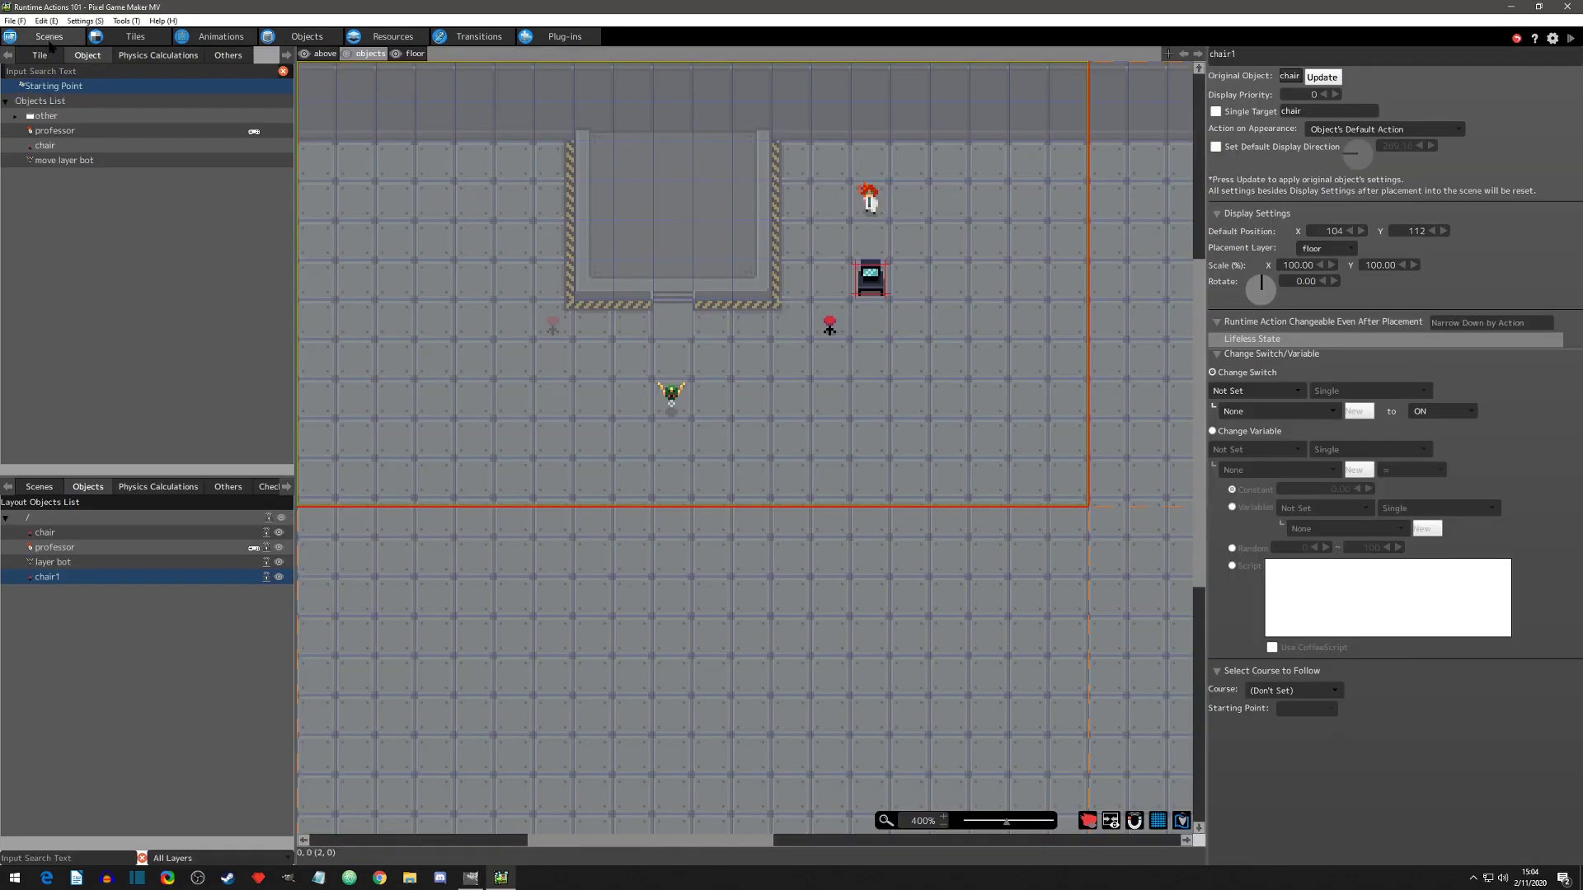
left_click(41, 488)
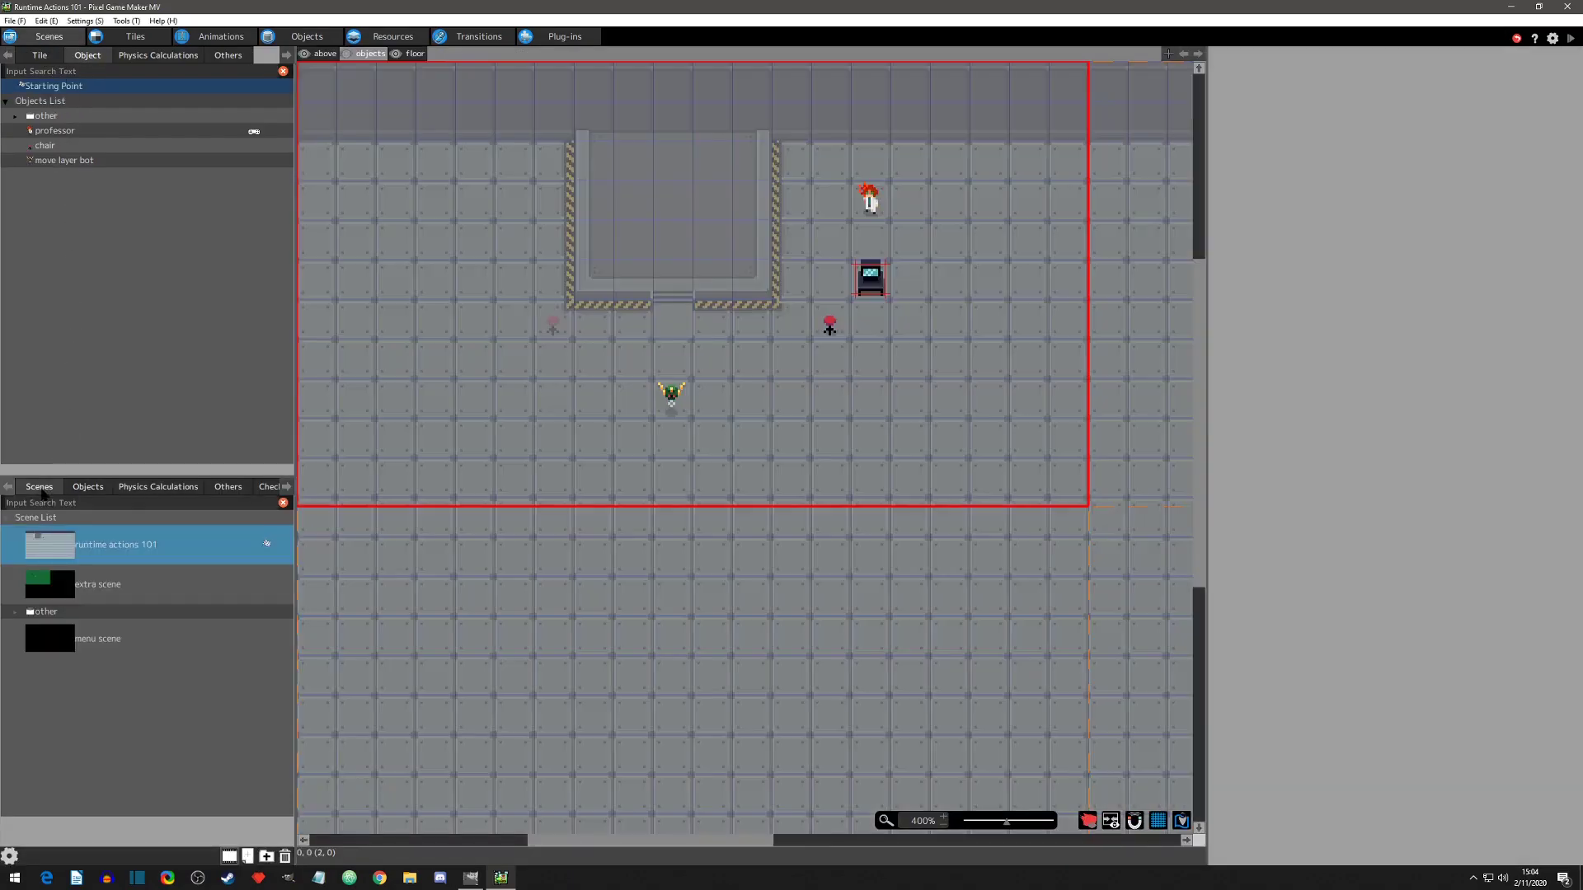
left_click(112, 581)
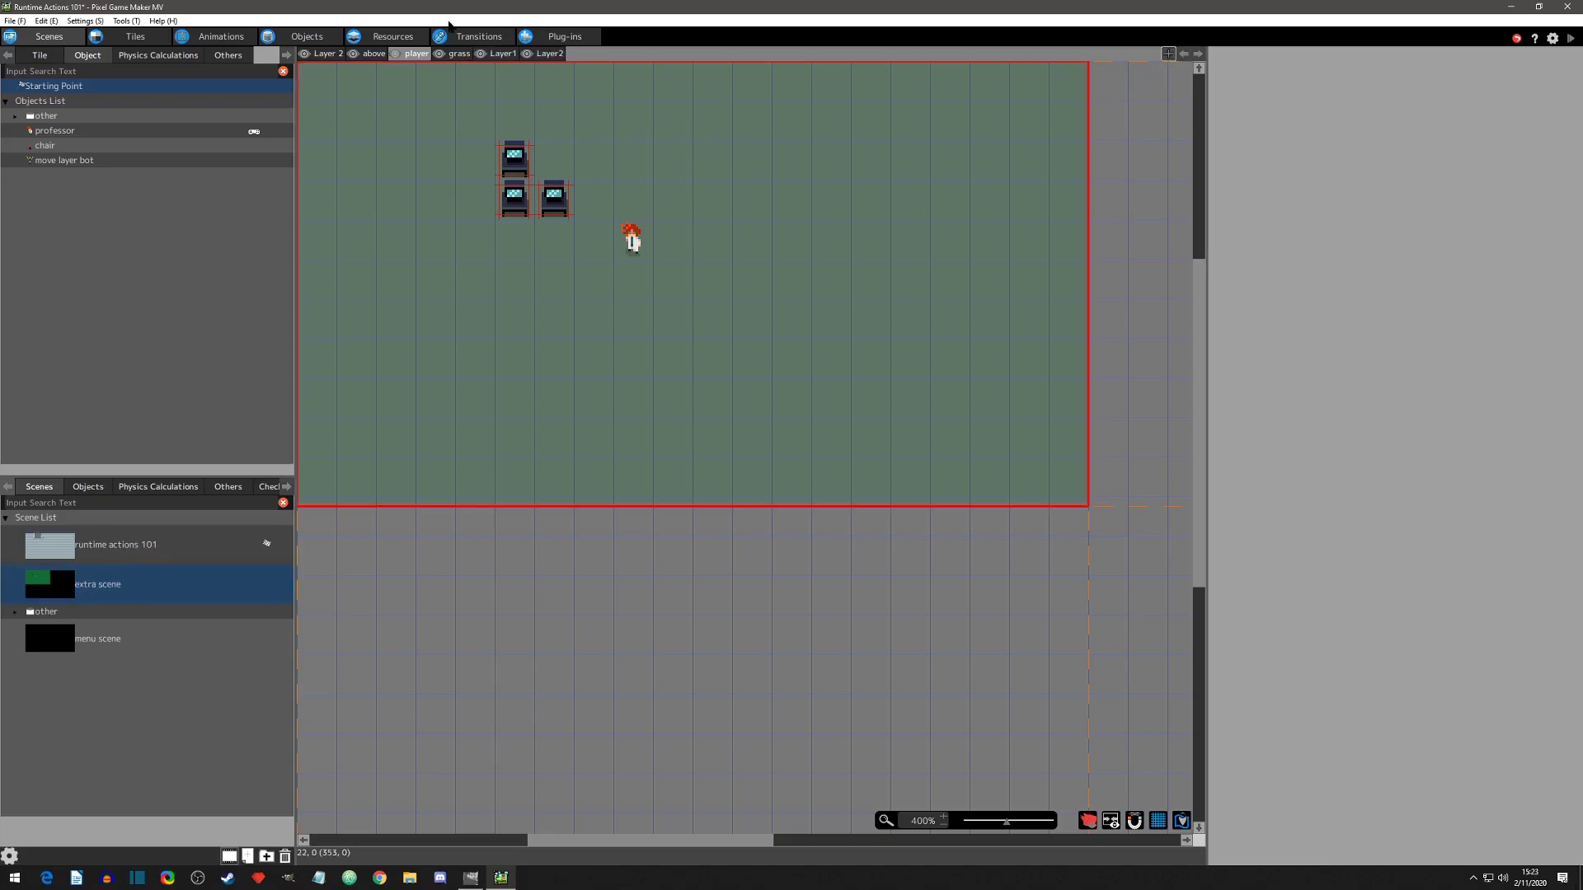
left_click(305, 38)
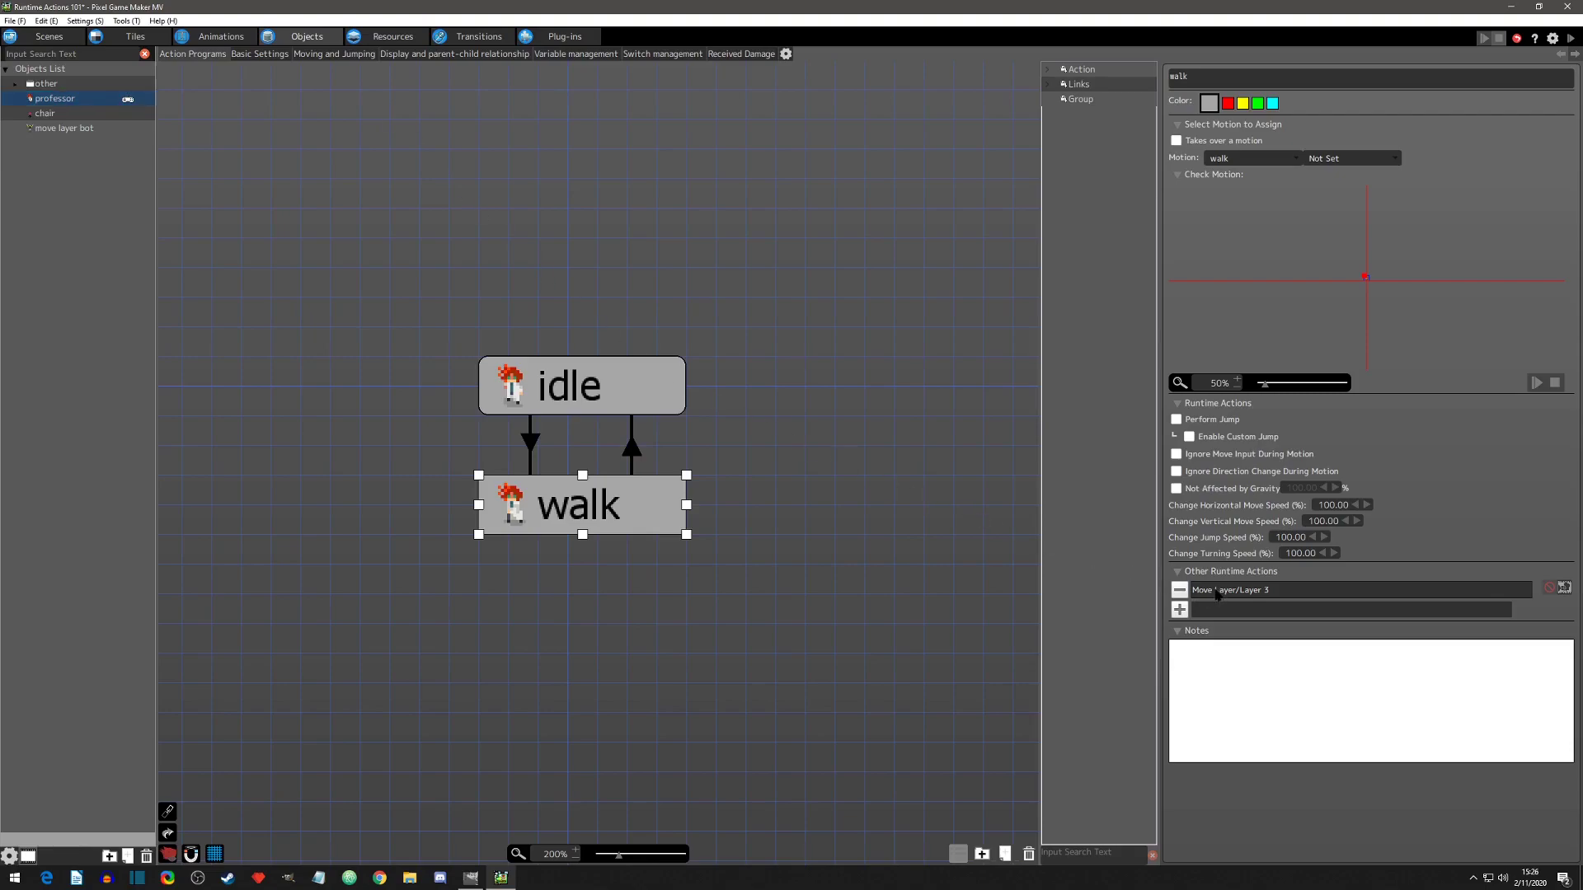
Change the walk state's Move Layer destination from Layer 3 to Not Set
double_click(1216, 590)
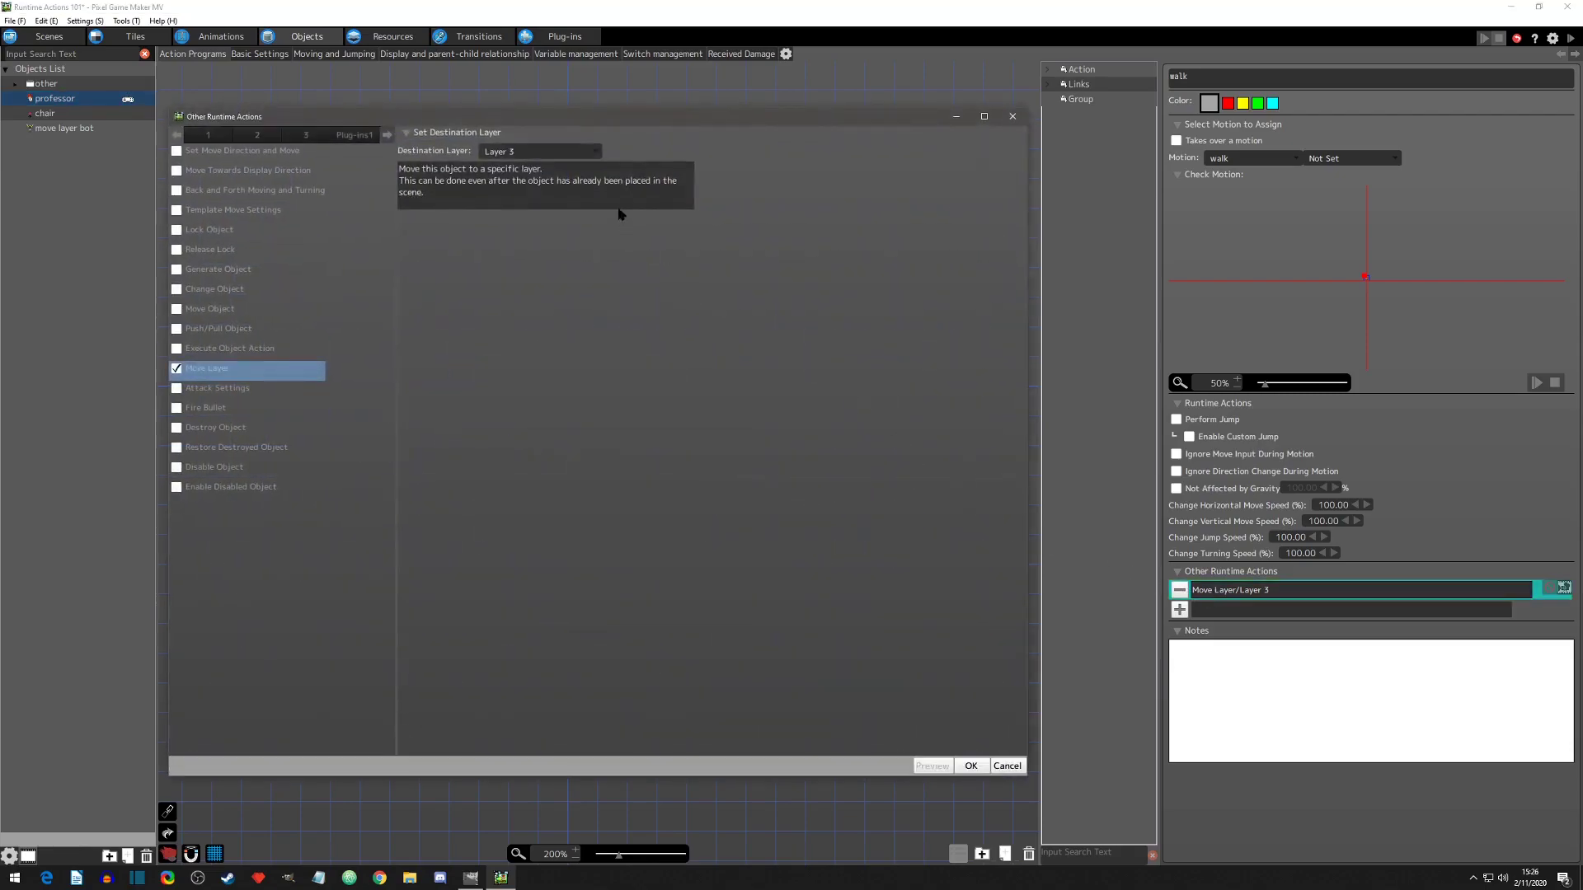
left_click(596, 152)
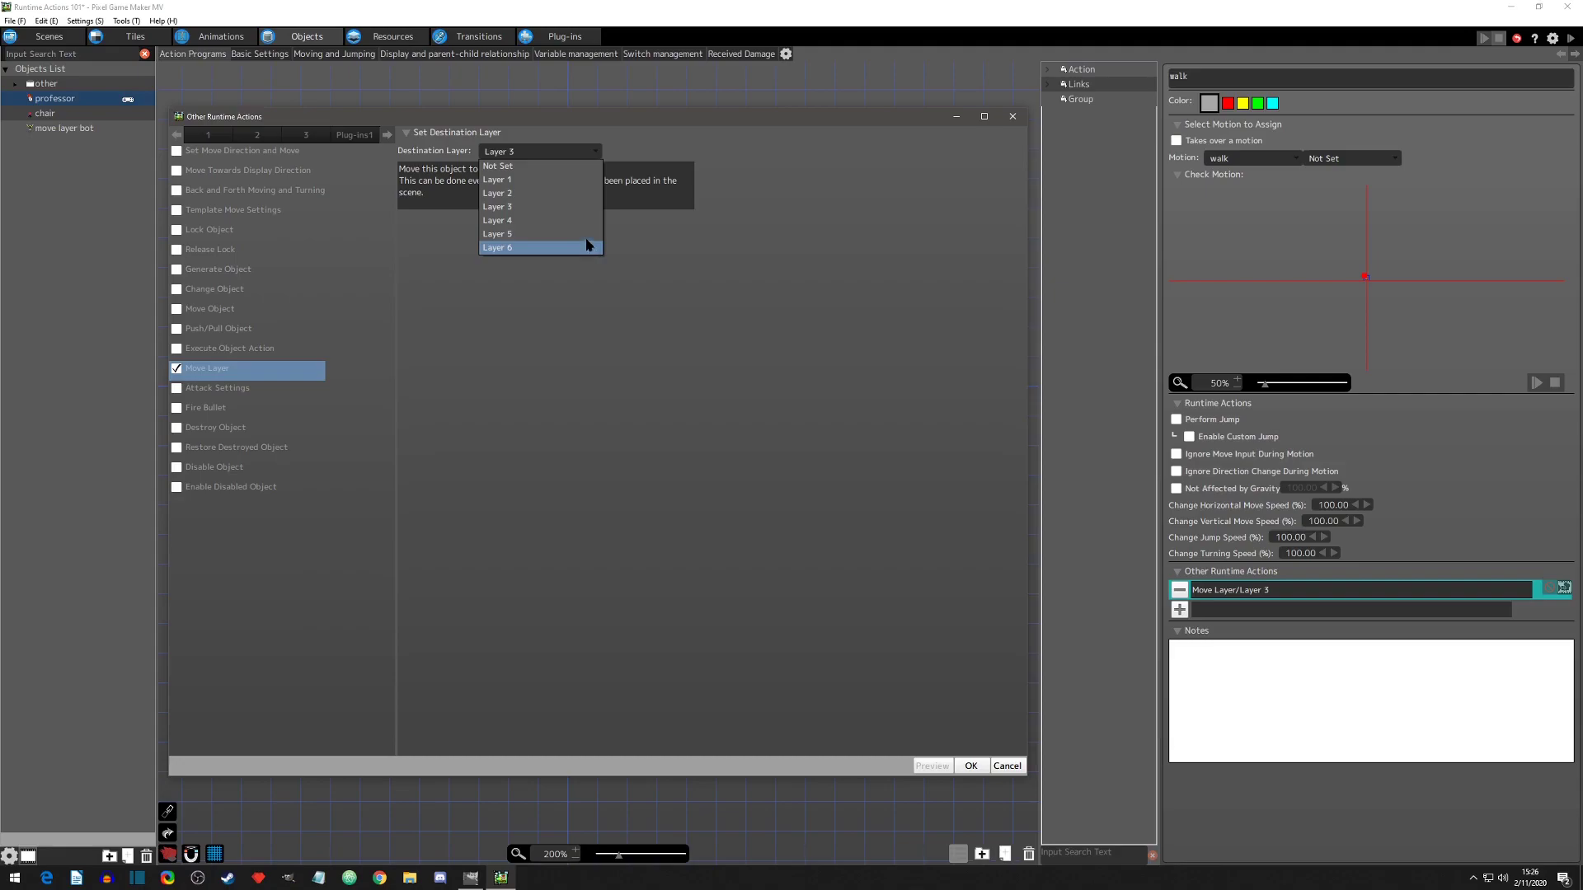
left_click(581, 167)
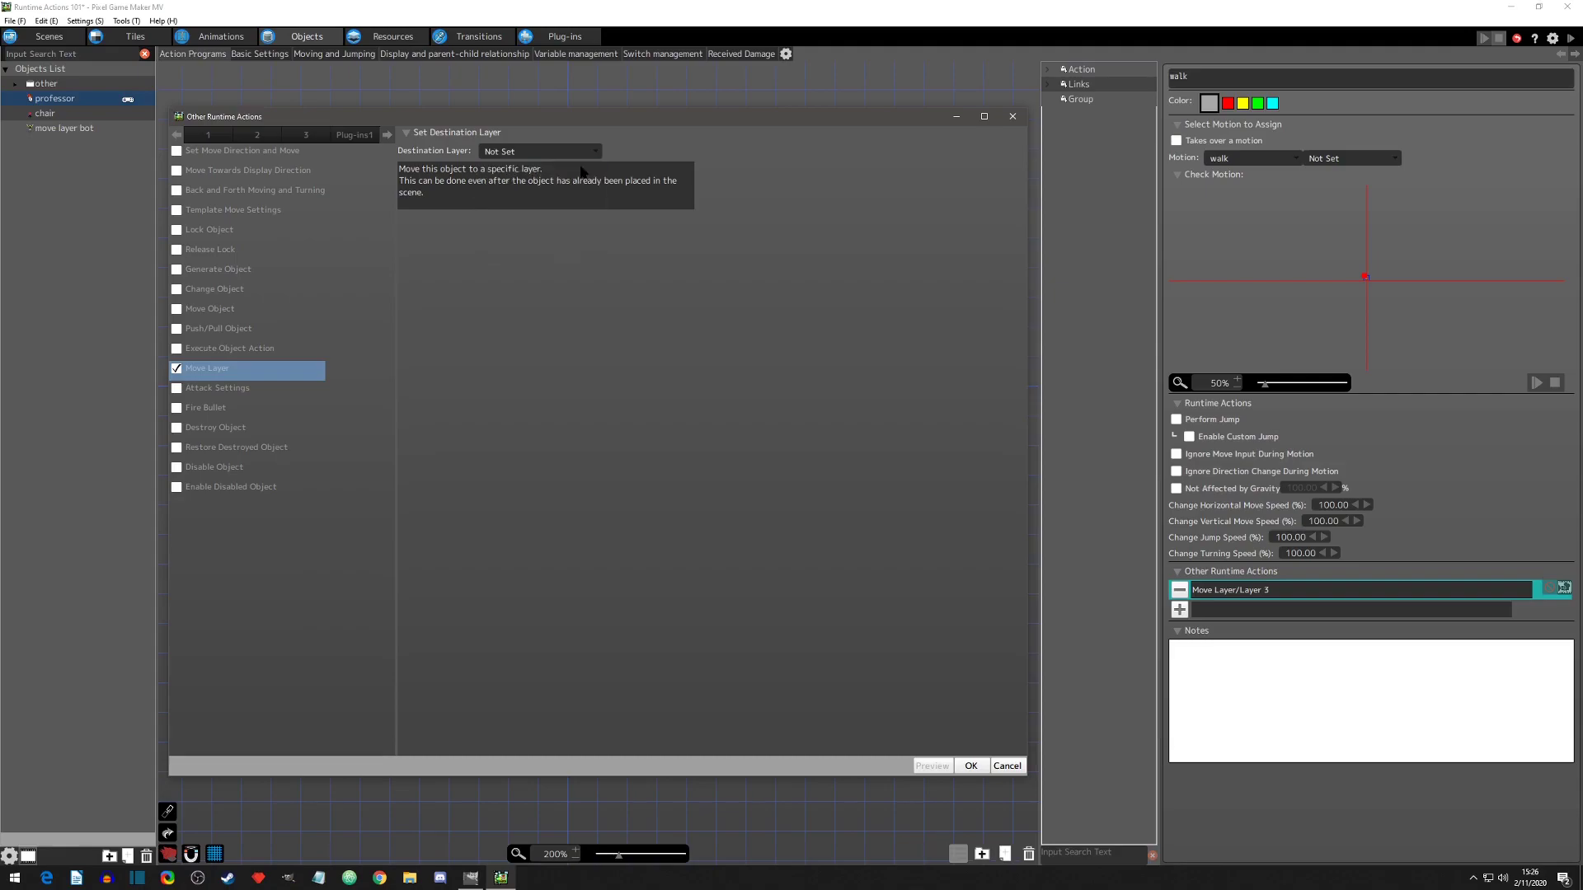
left_click(971, 766)
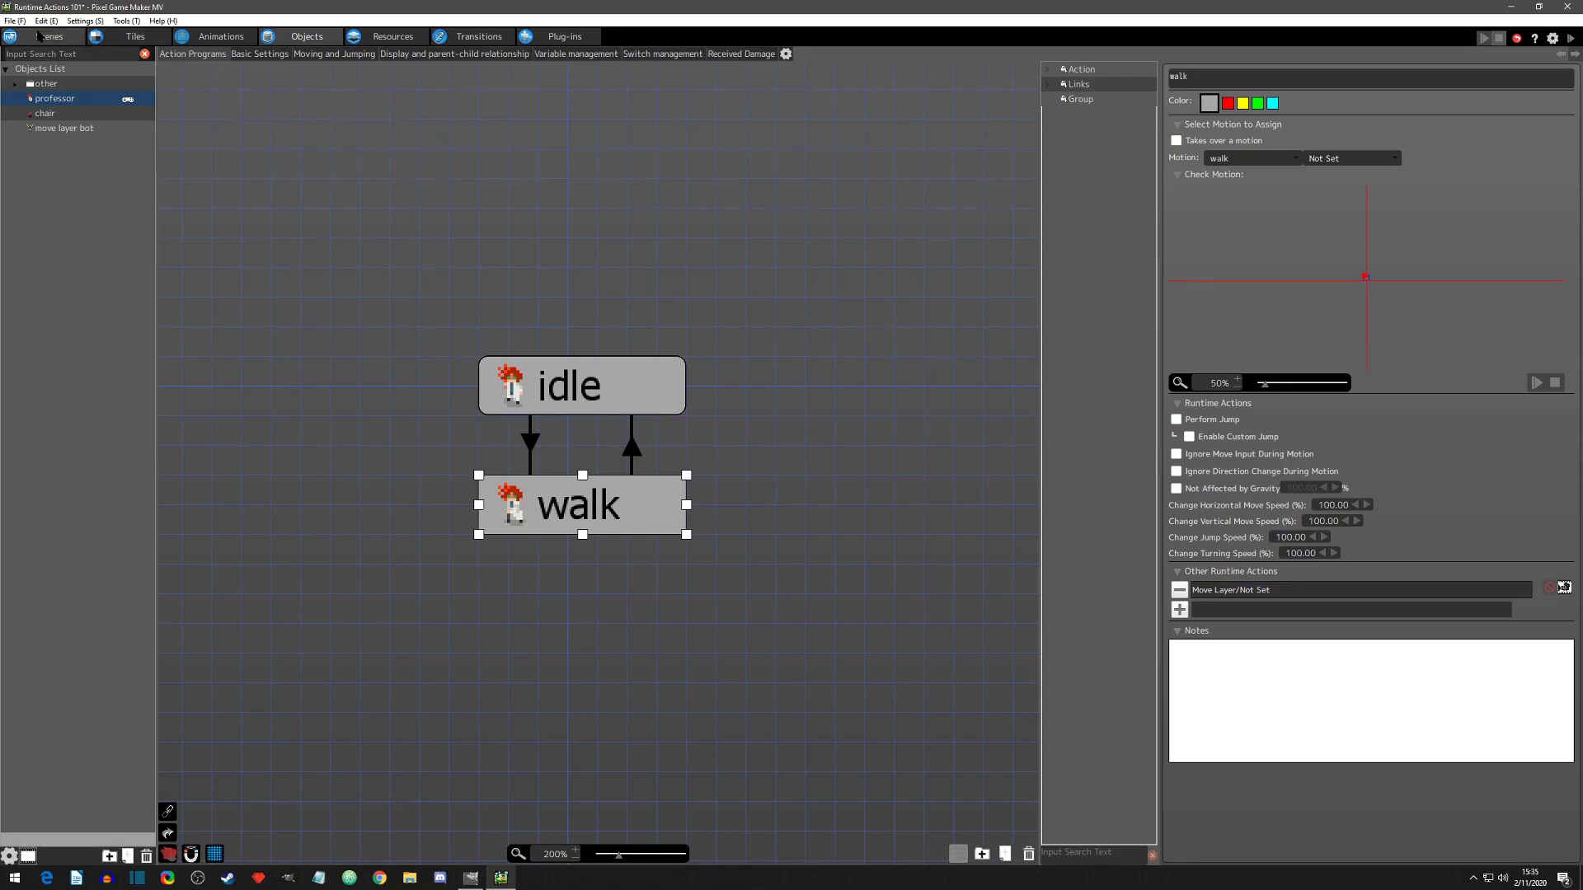
In the scene layout, select the placed professor and open its Destination Layer choices
left_click(38, 35)
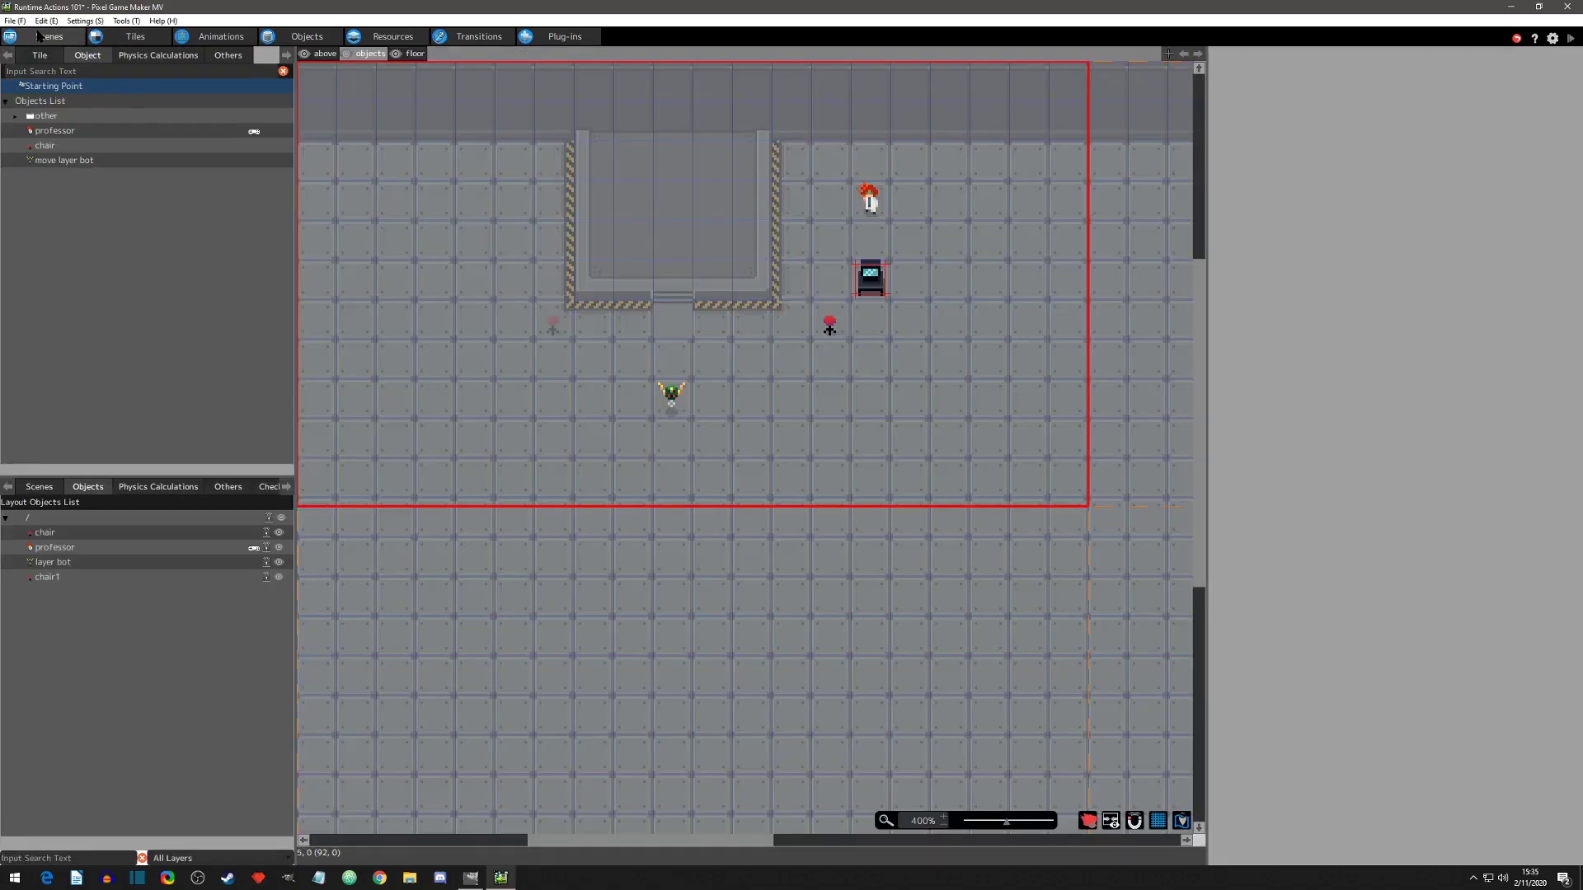
left_click(873, 197)
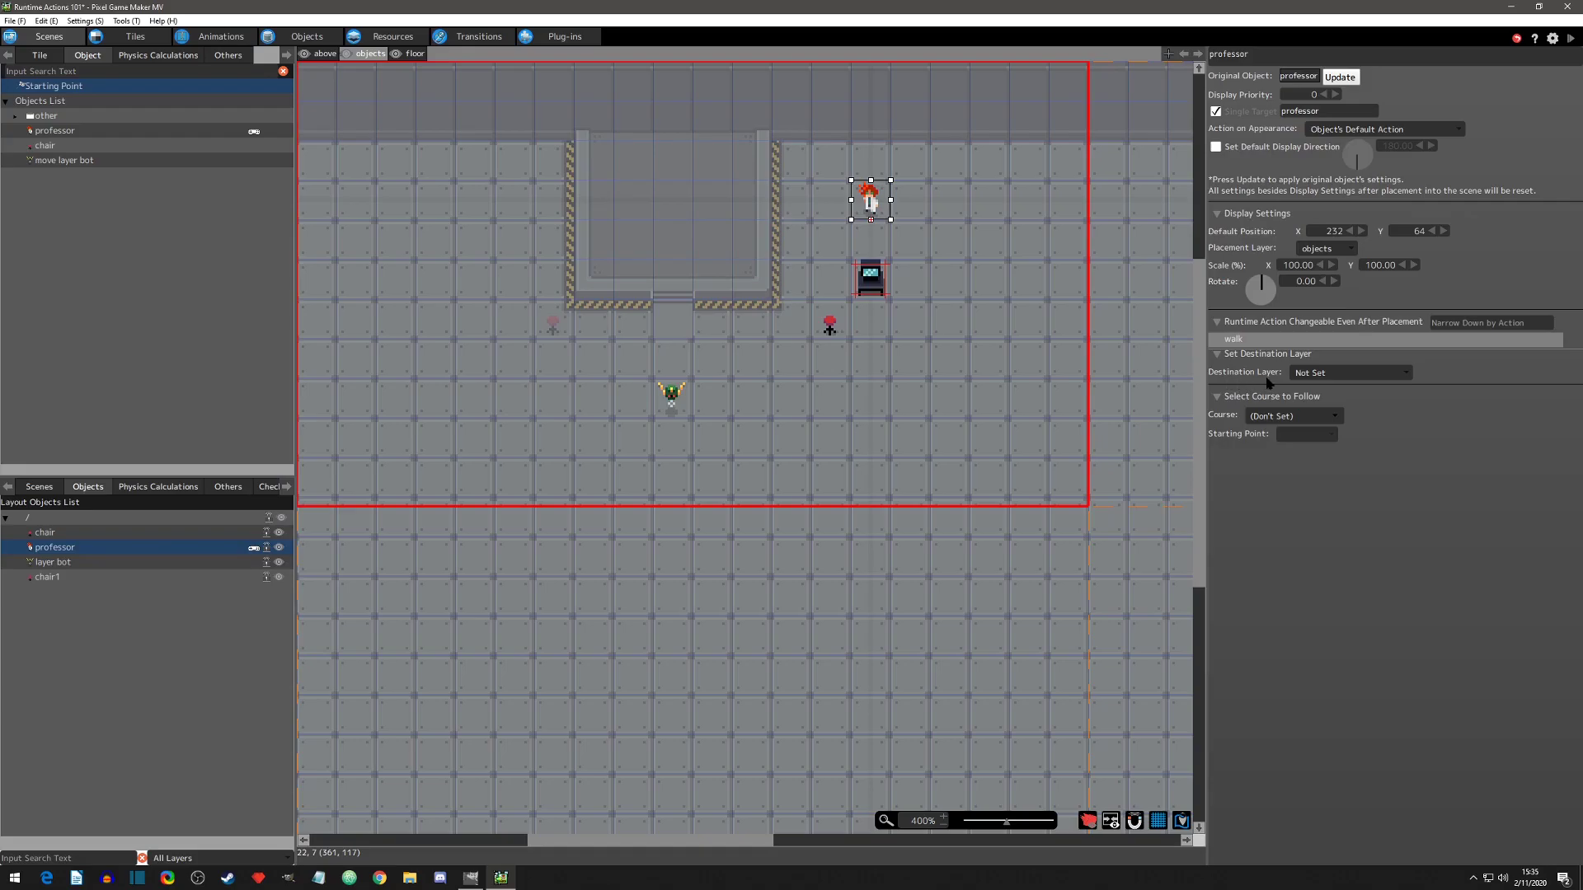
left_click(1408, 378)
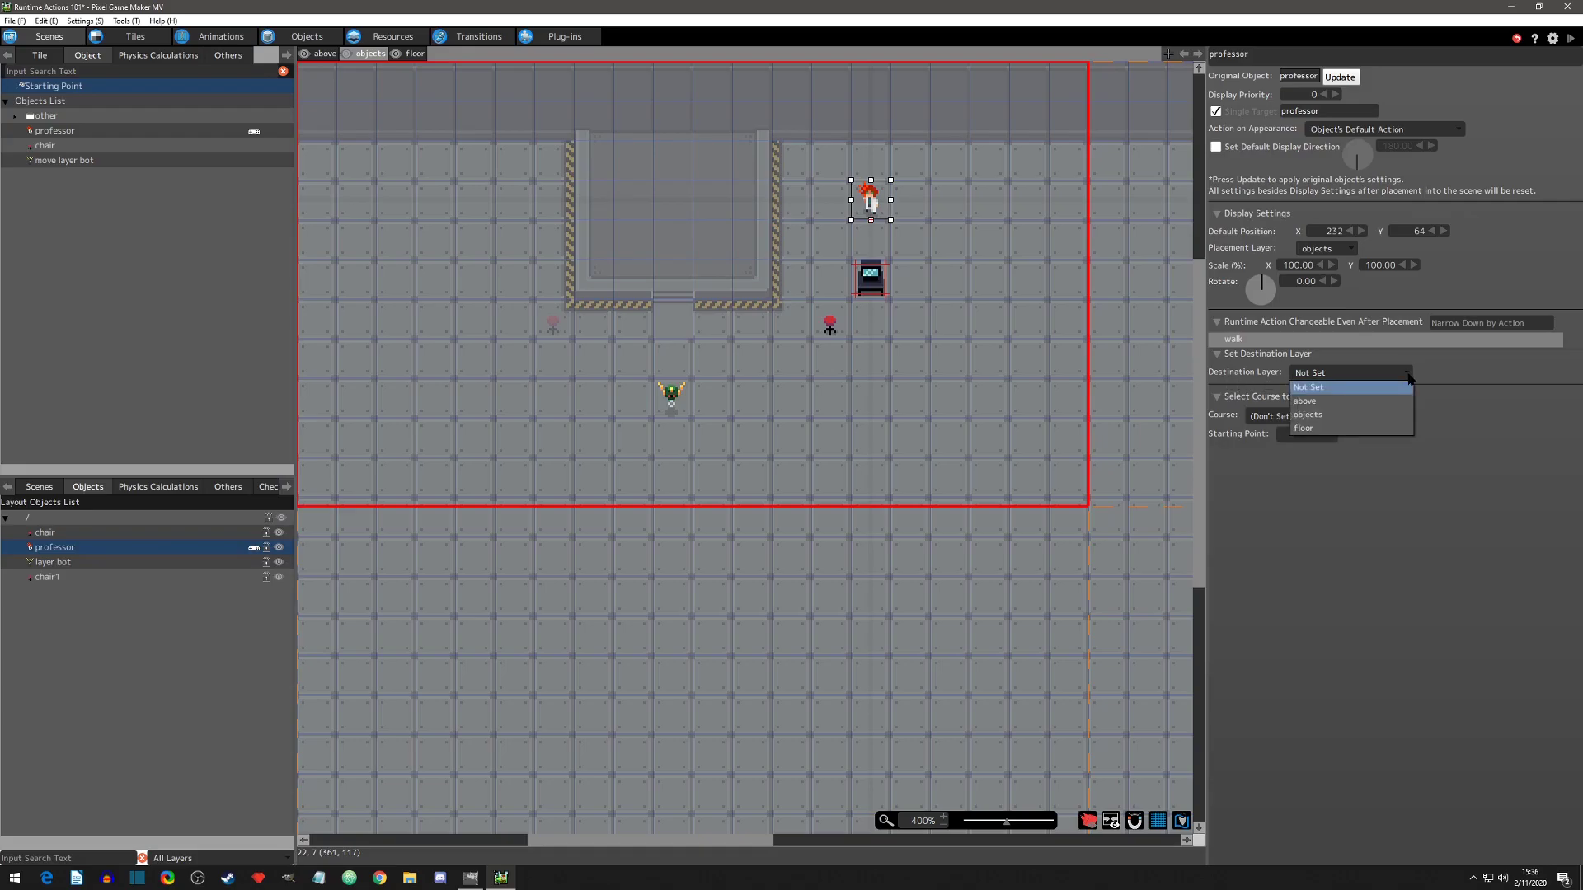
Set the placed professor's Destination Layer to floor and run a brief test play
left_click(1401, 428)
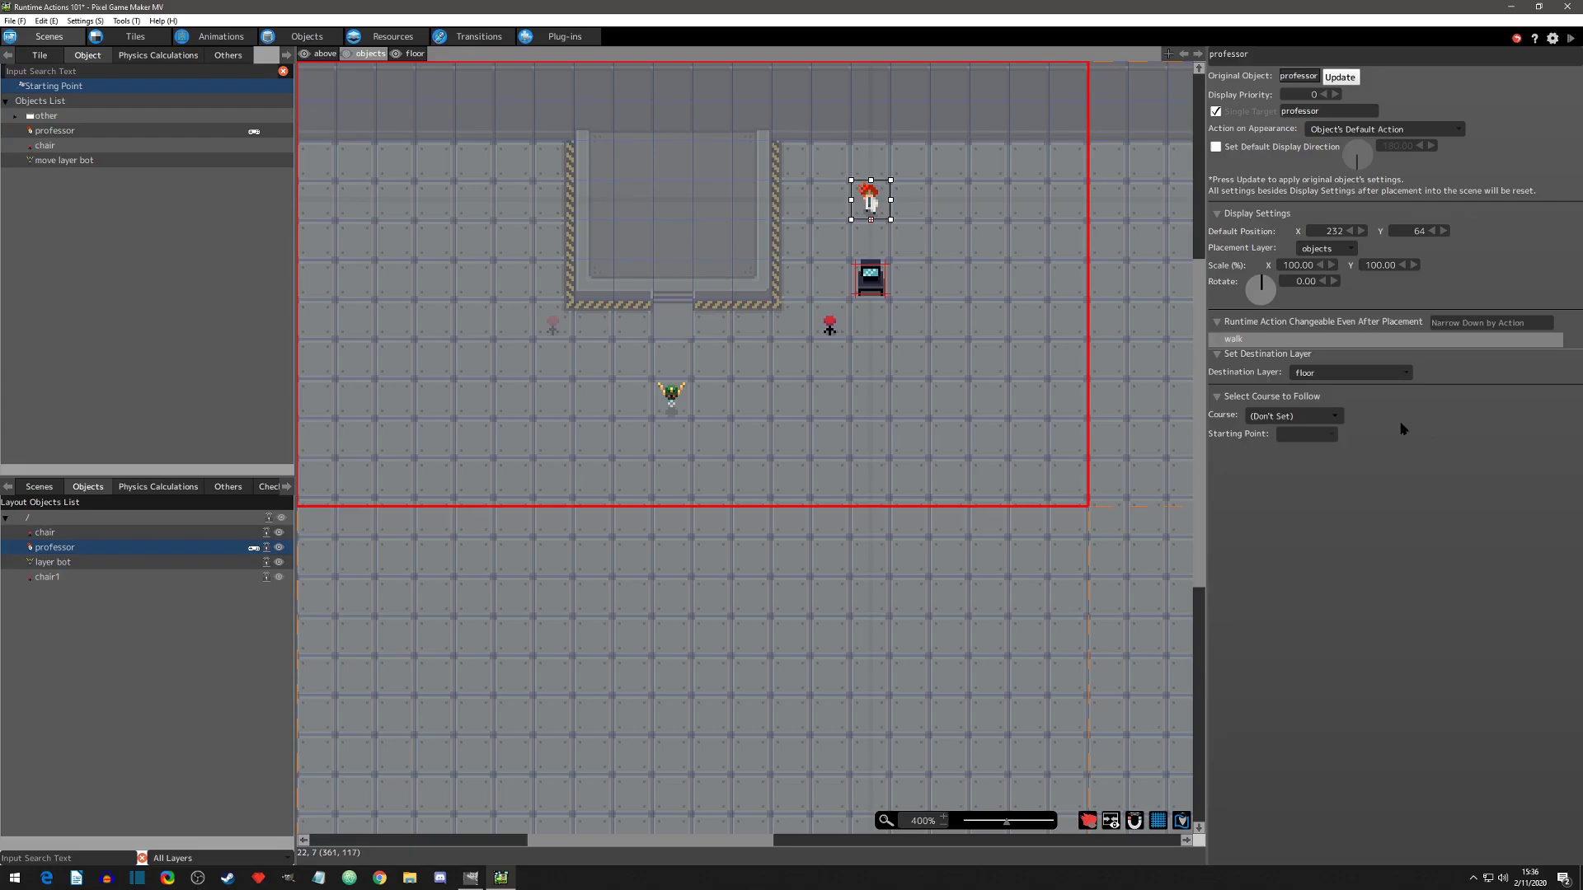
left_click(1570, 39)
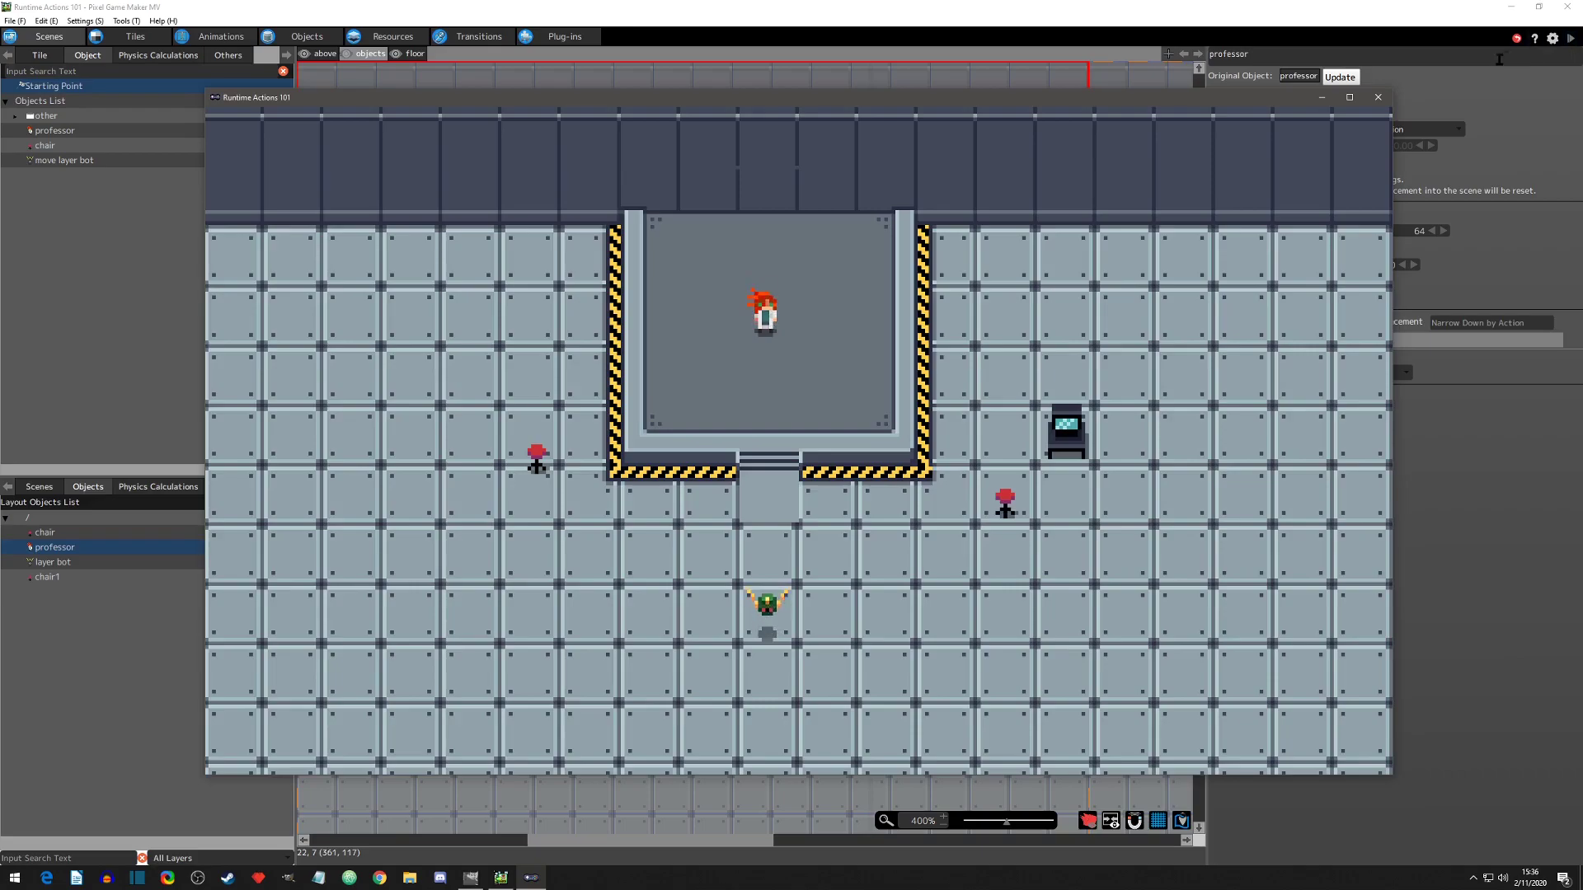
left_click(1377, 97)
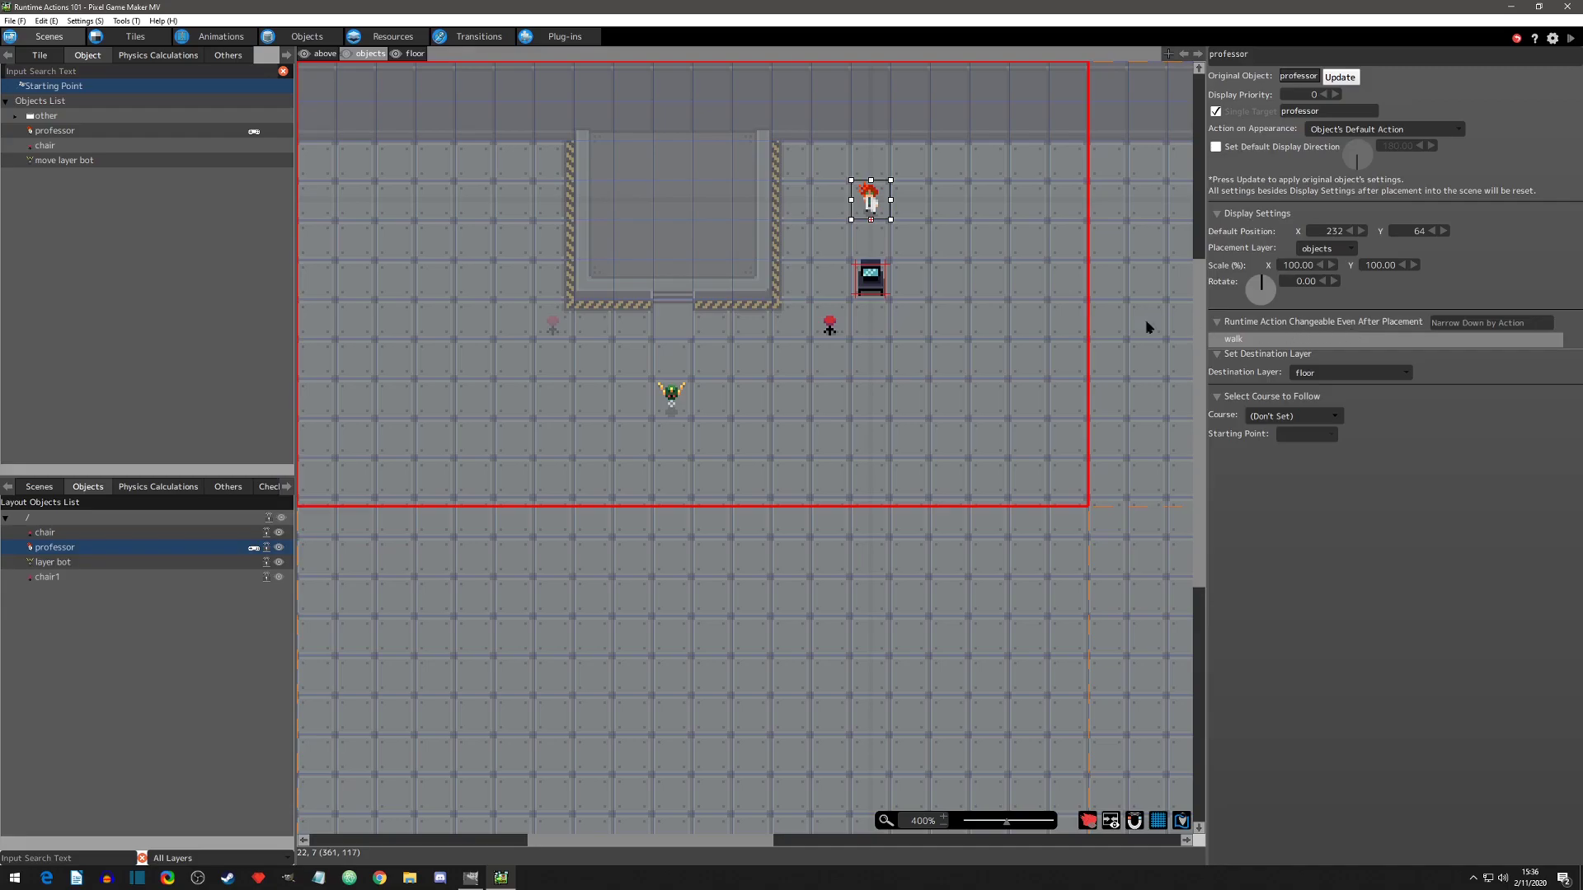
Remove Move Layer/Not Set from the professor's walk state and select the move layer bot's move layer state
left_click(305, 40)
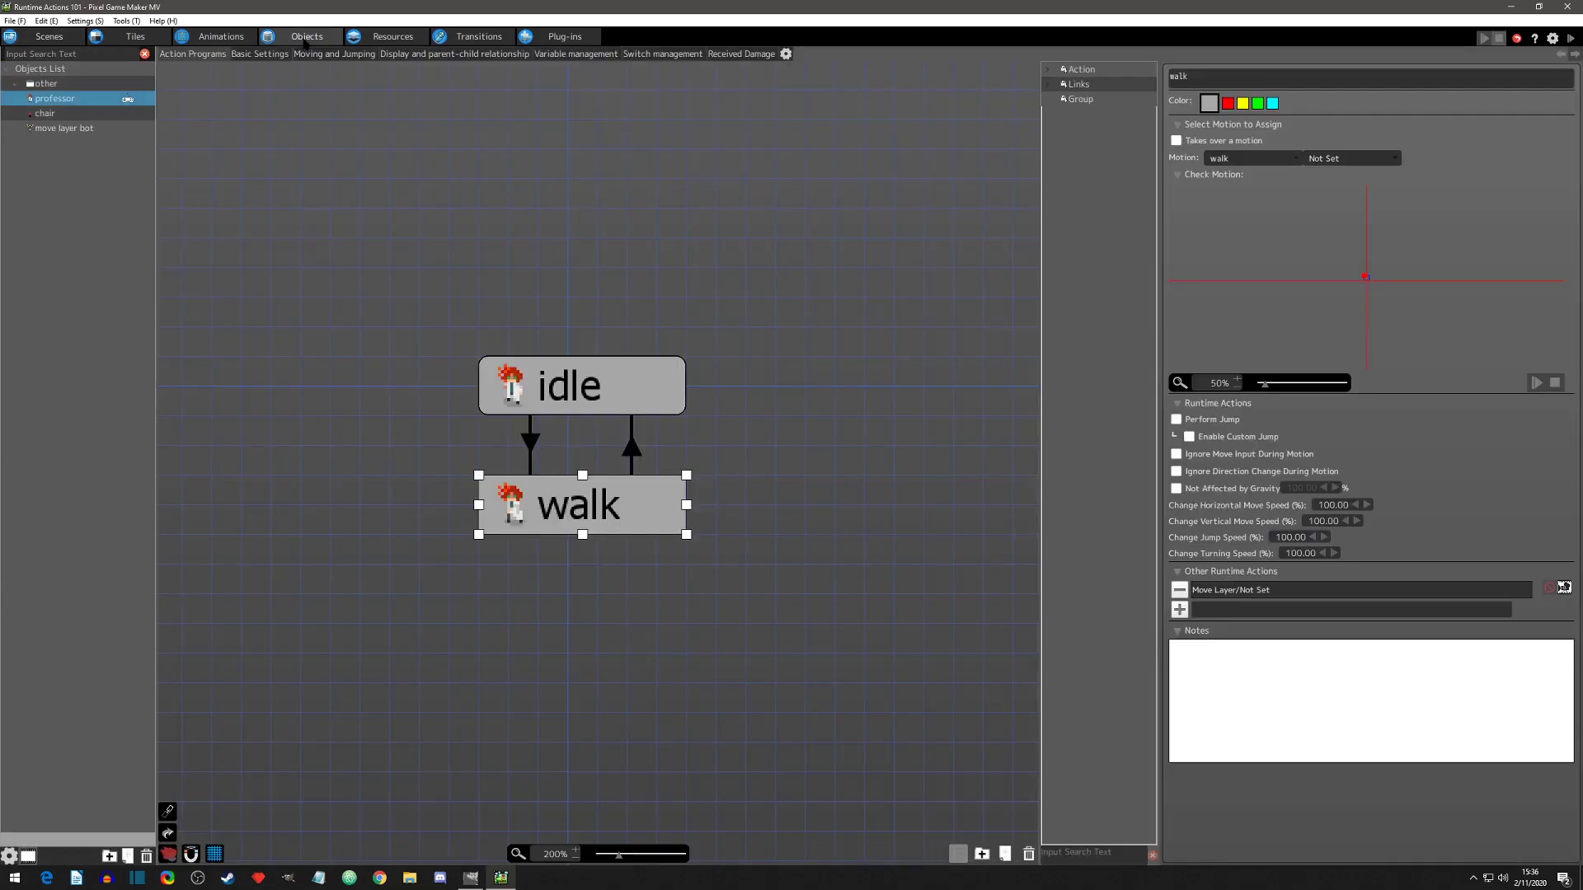
left_click(1179, 592)
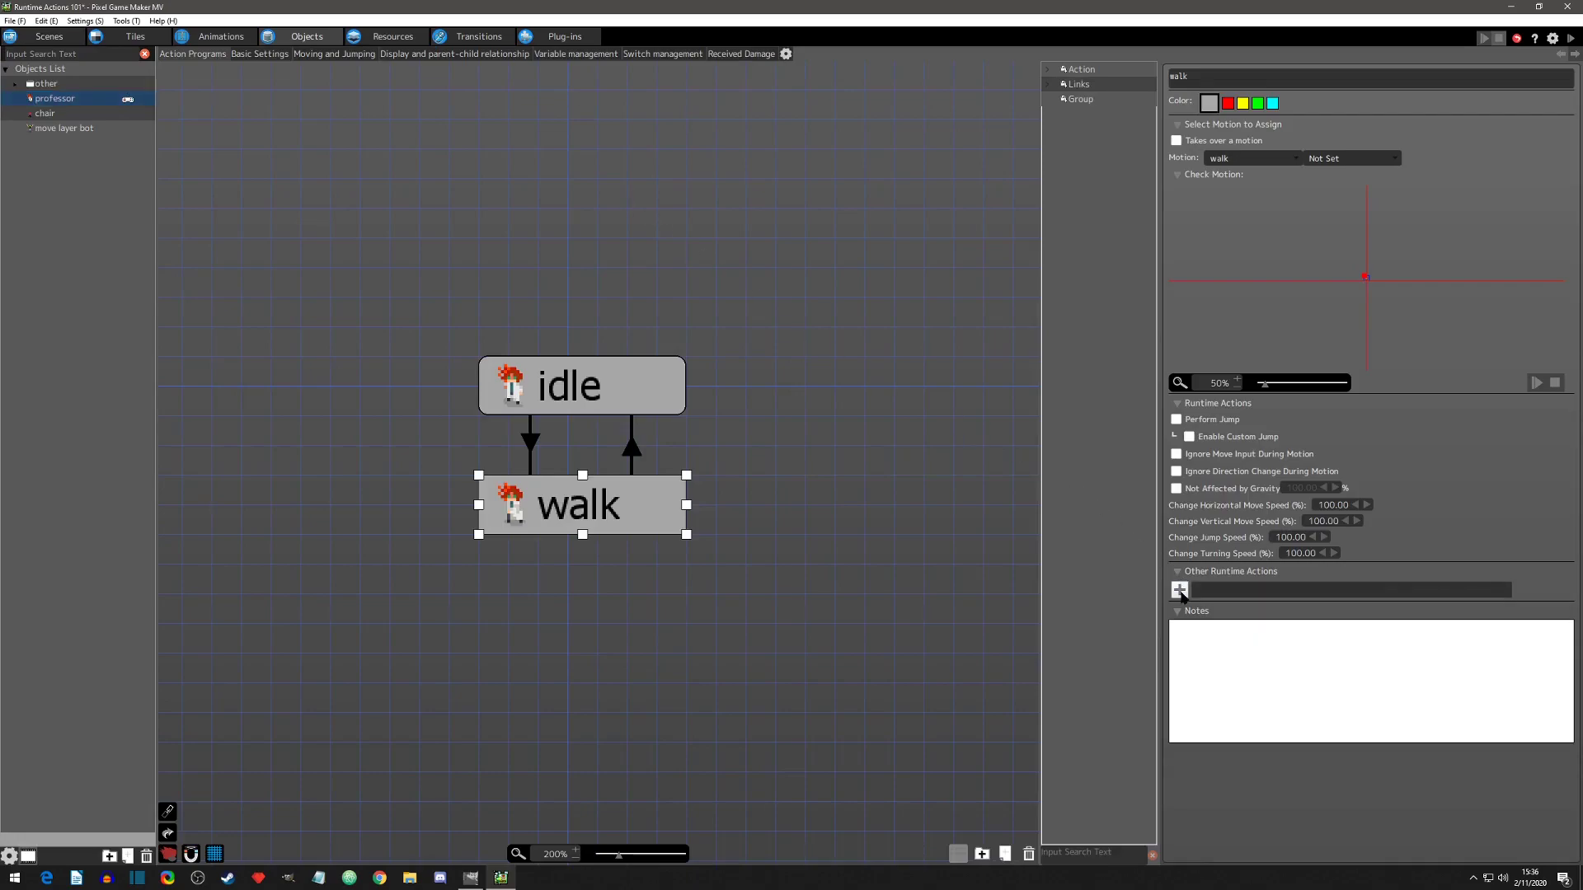
left_click(50, 130)
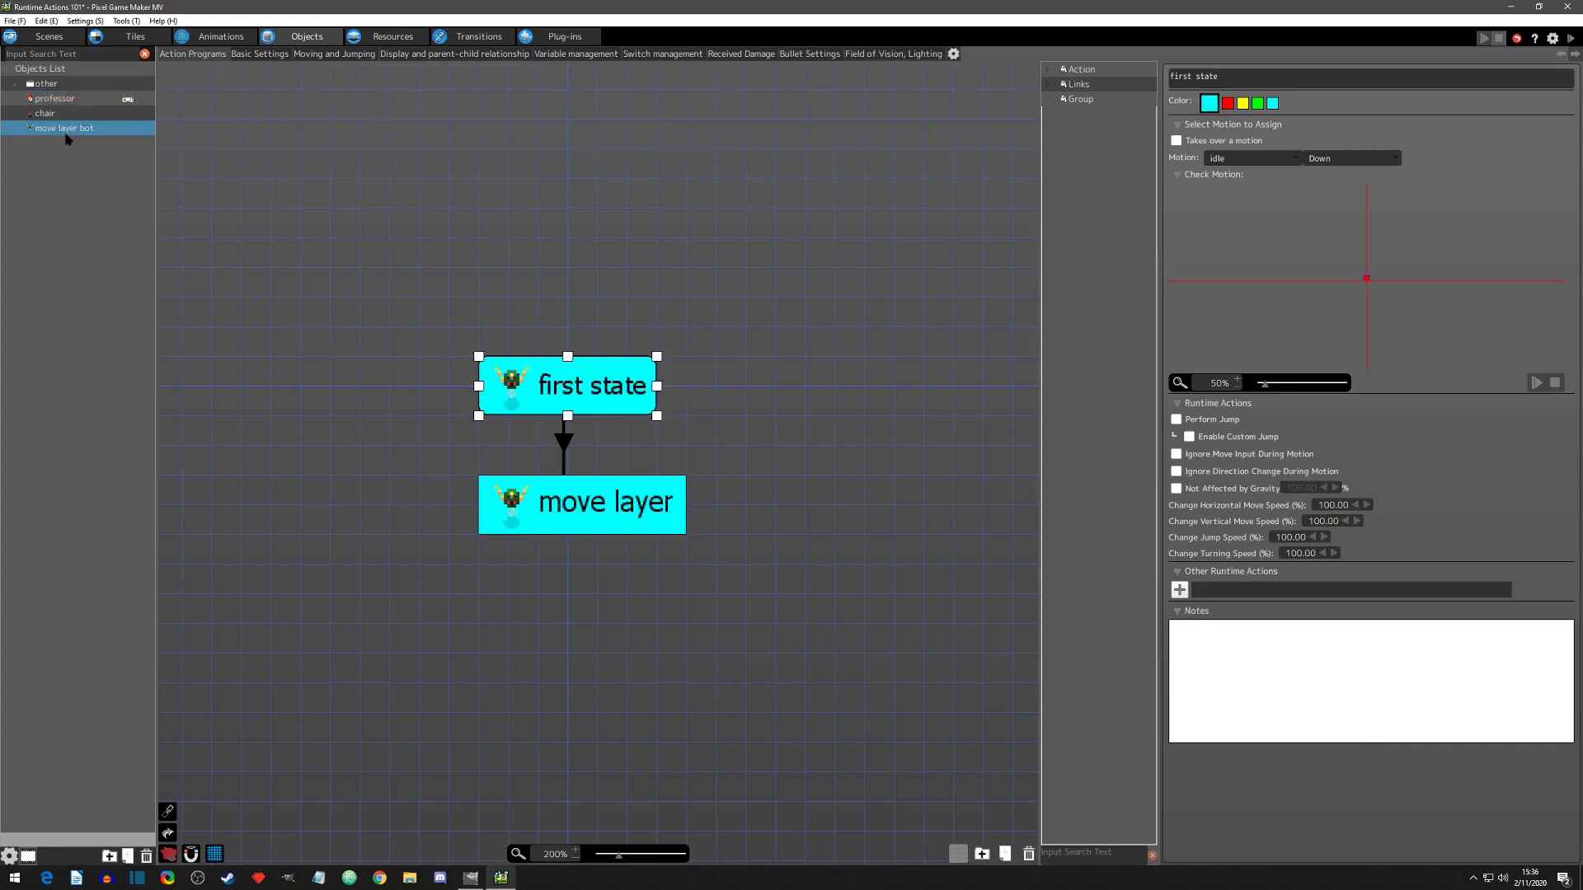
left_click(566, 445)
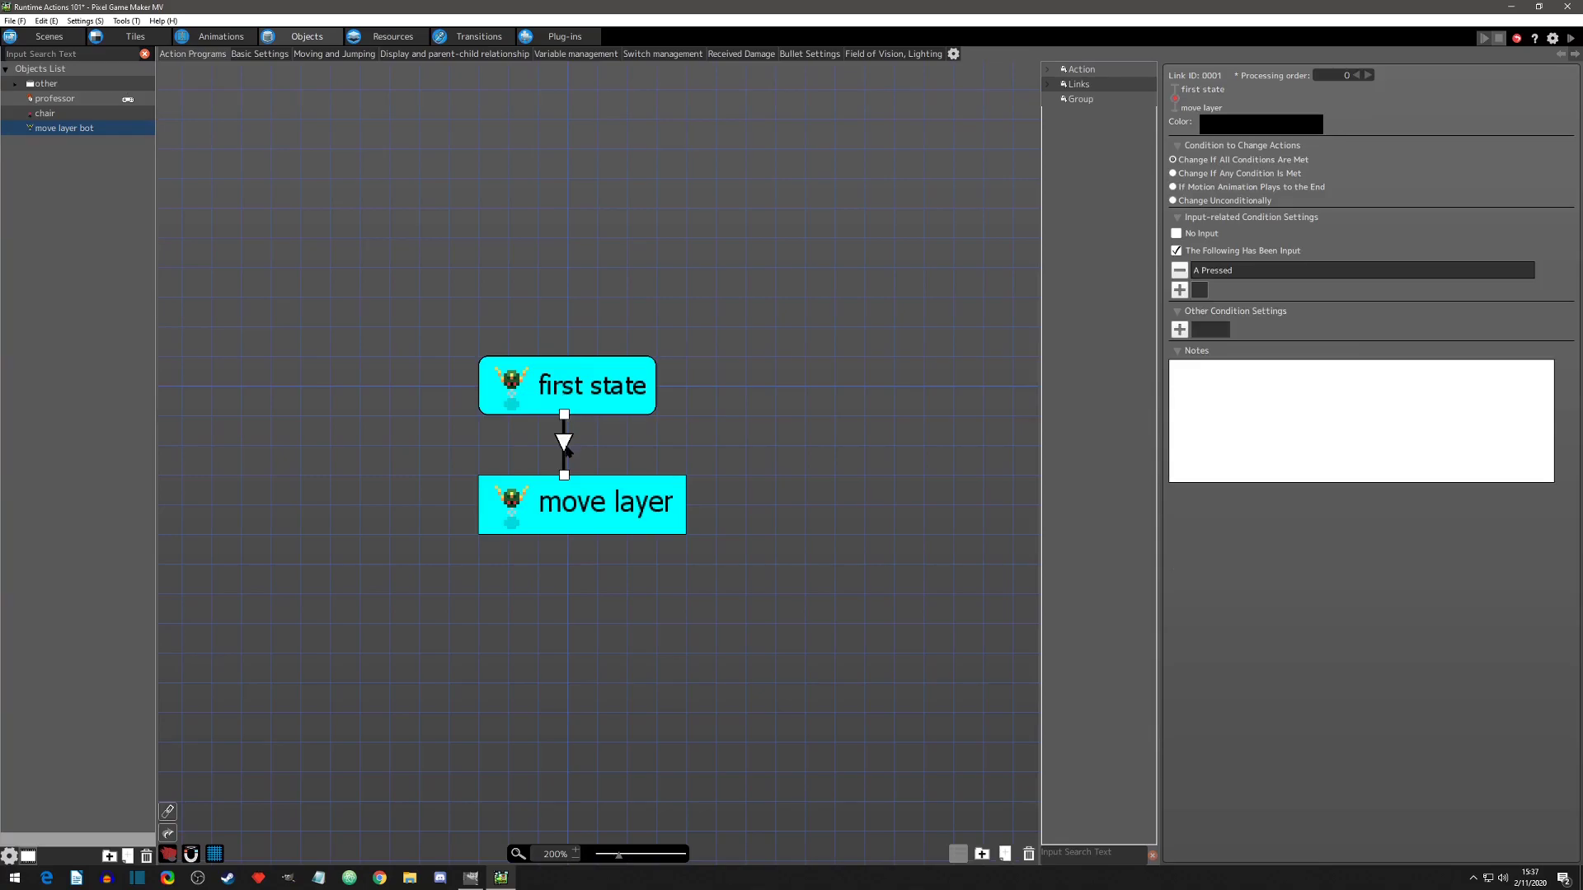
left_click(576, 507)
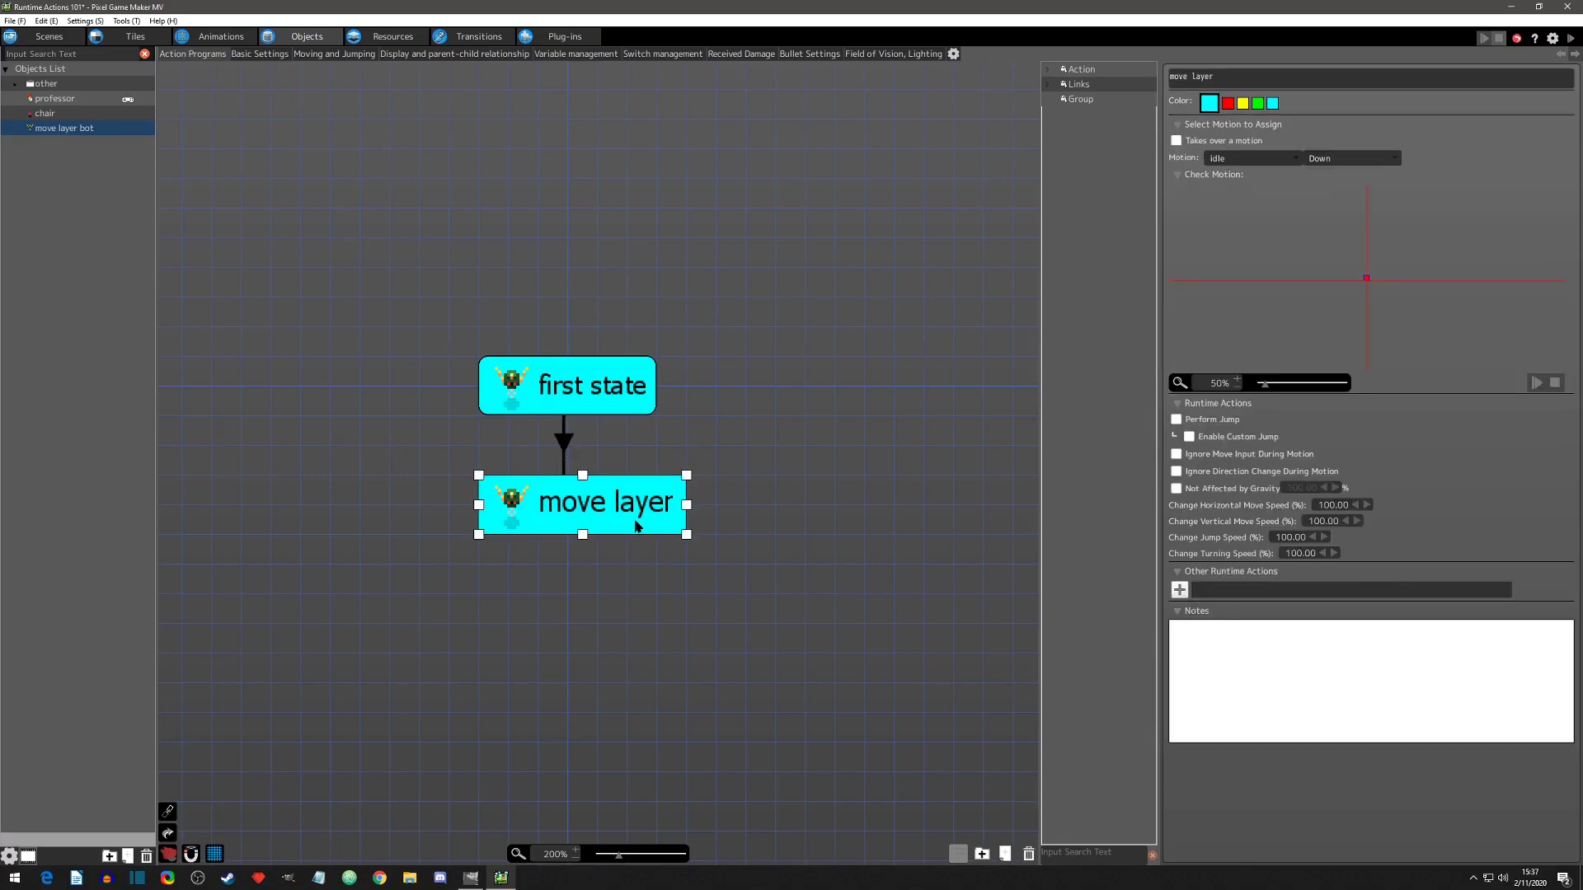
Add a Move Layer runtime action to the move layer state
left_click(1180, 590)
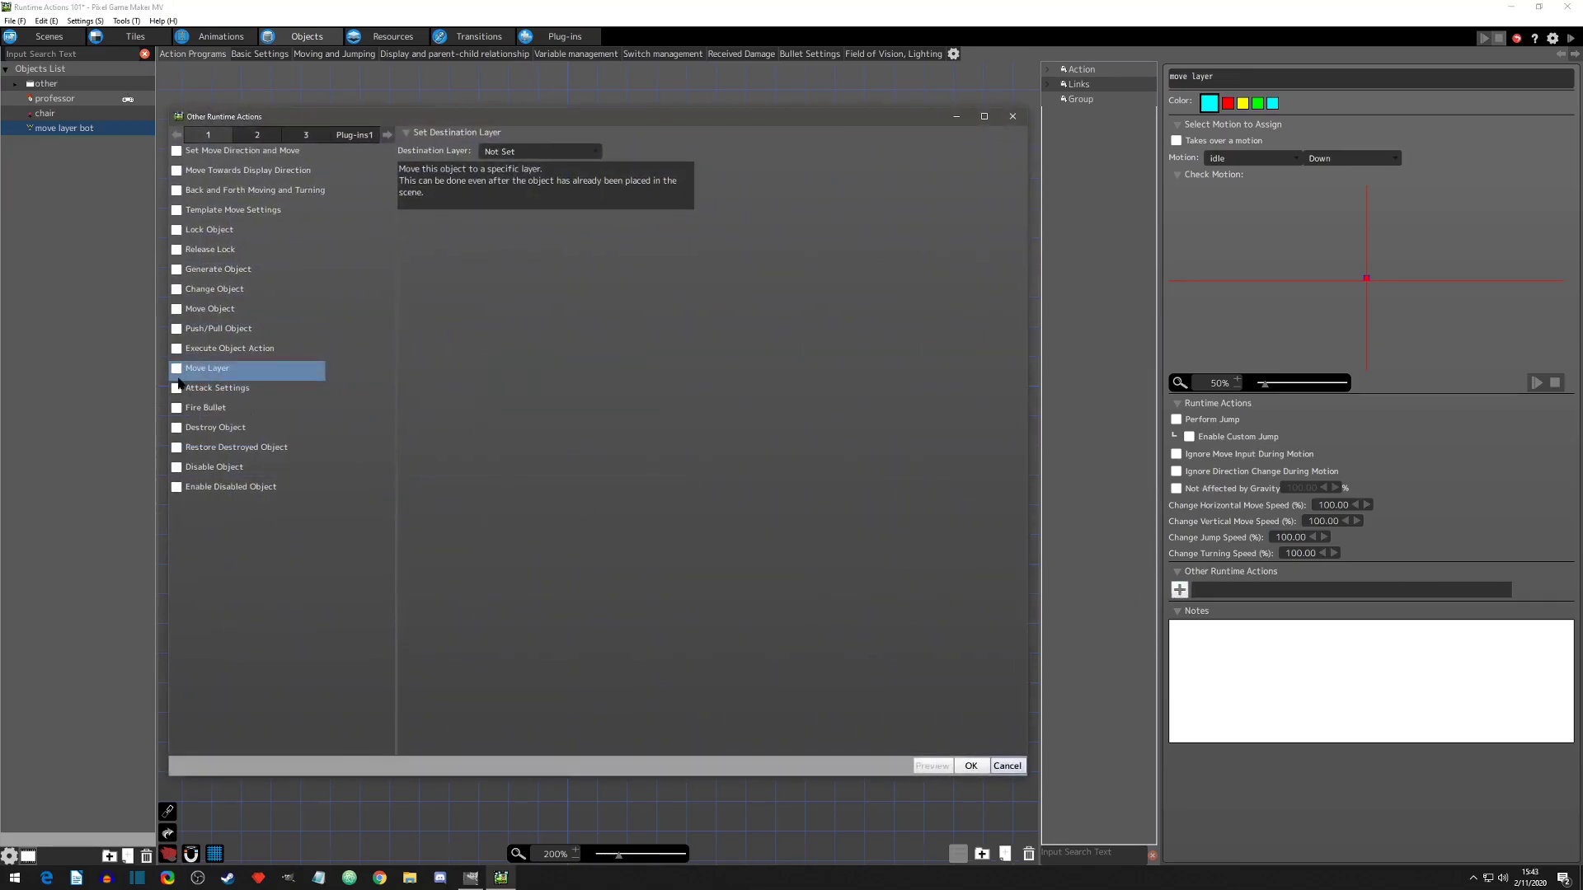
left_click(176, 370)
left_click(971, 766)
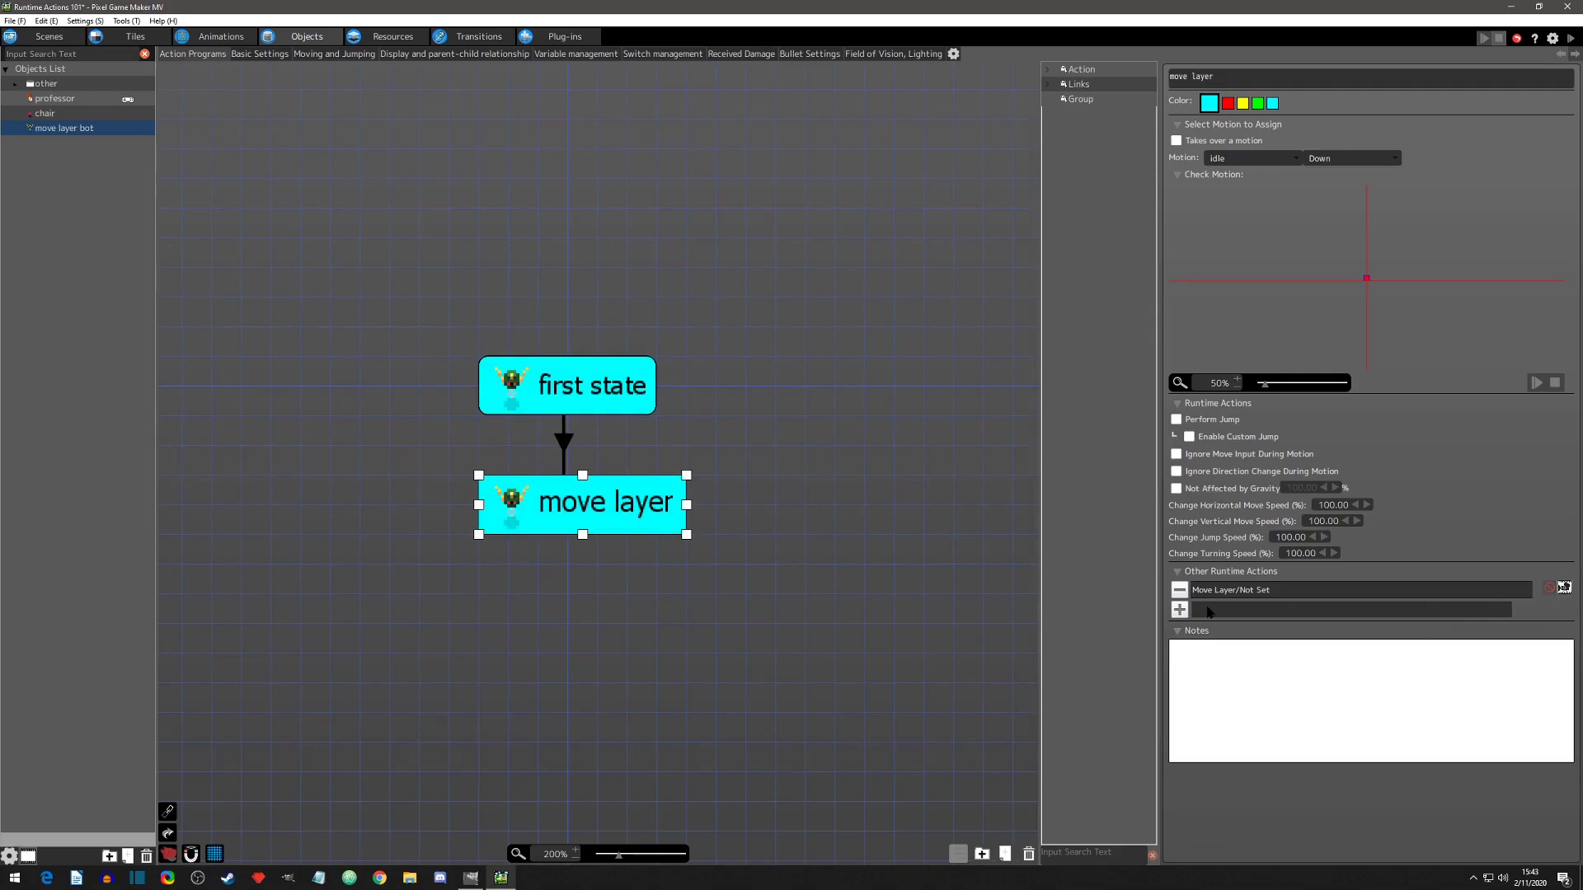
Add Template Move Settings with Move Towards Nearby Player
left_click(1179, 610)
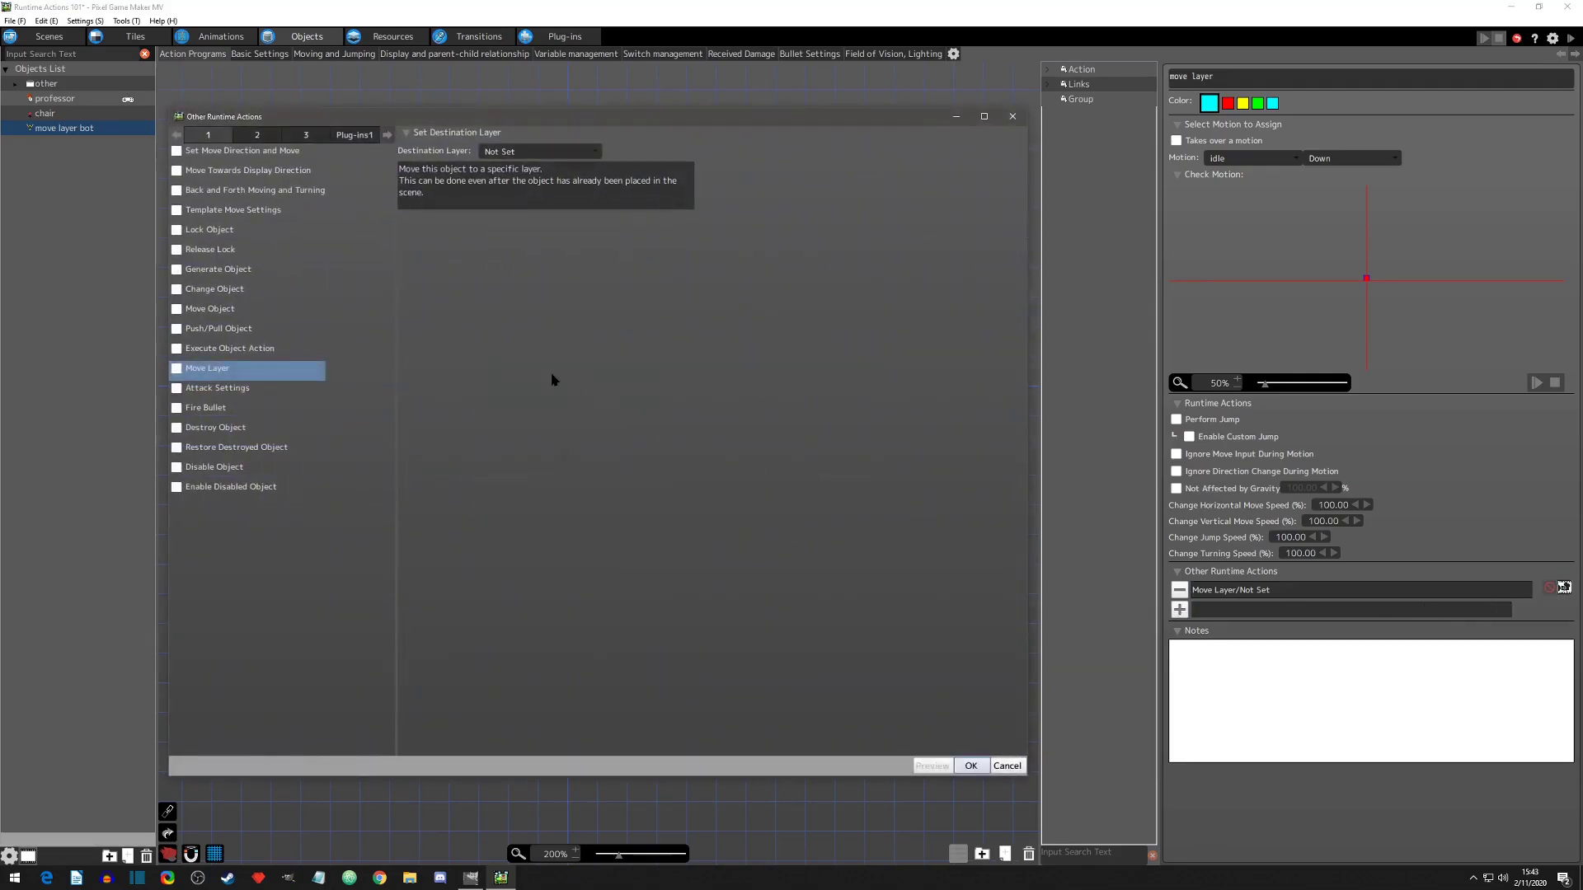
left_click(177, 211)
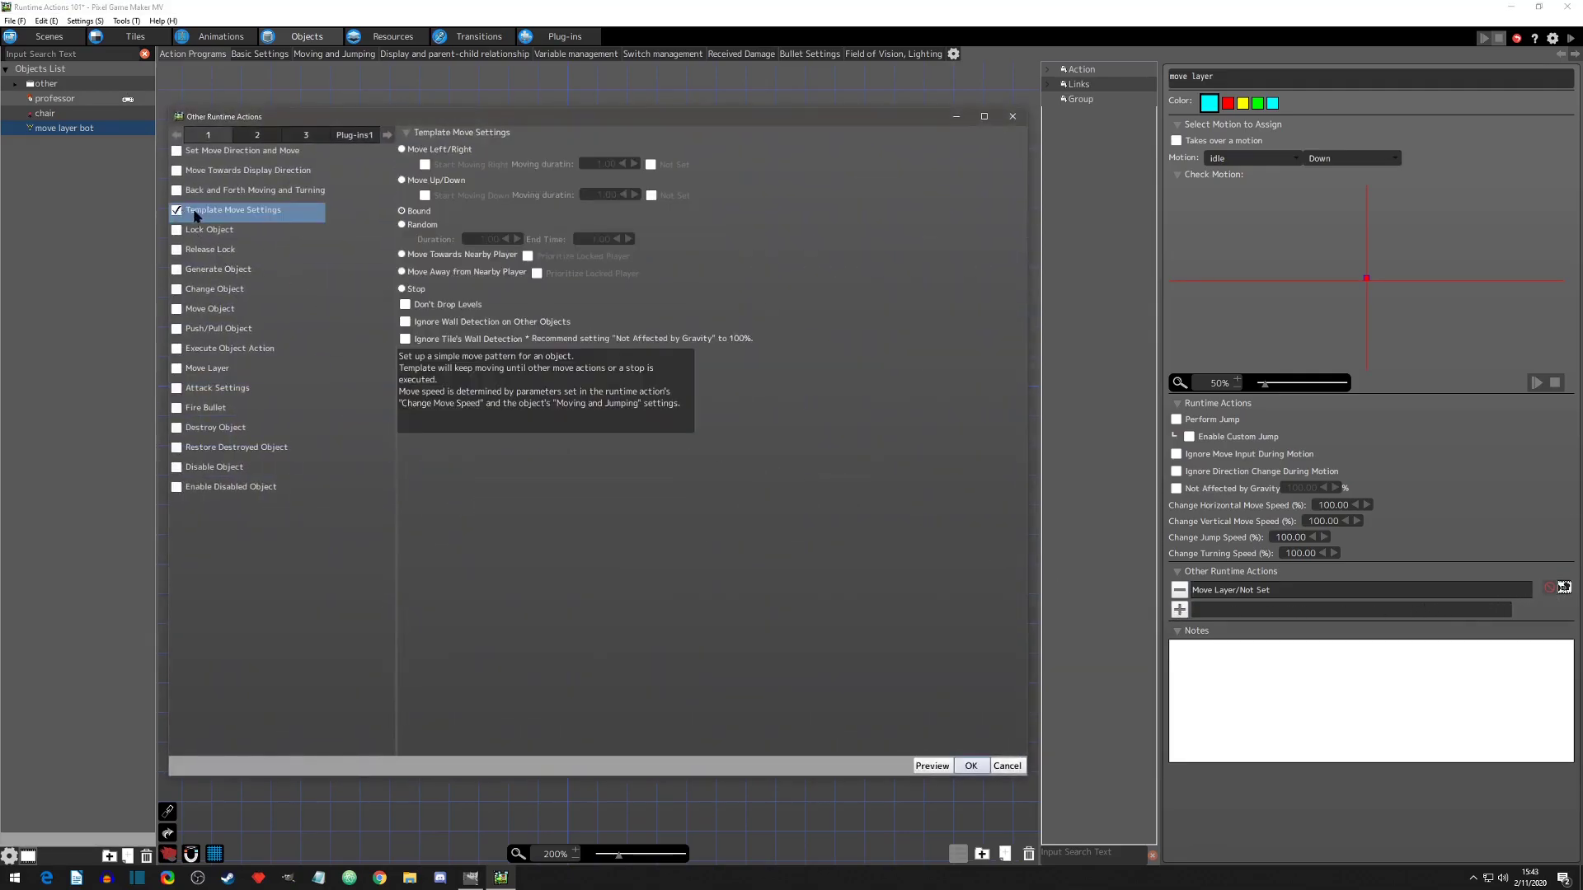
left_click(402, 255)
left_click(970, 766)
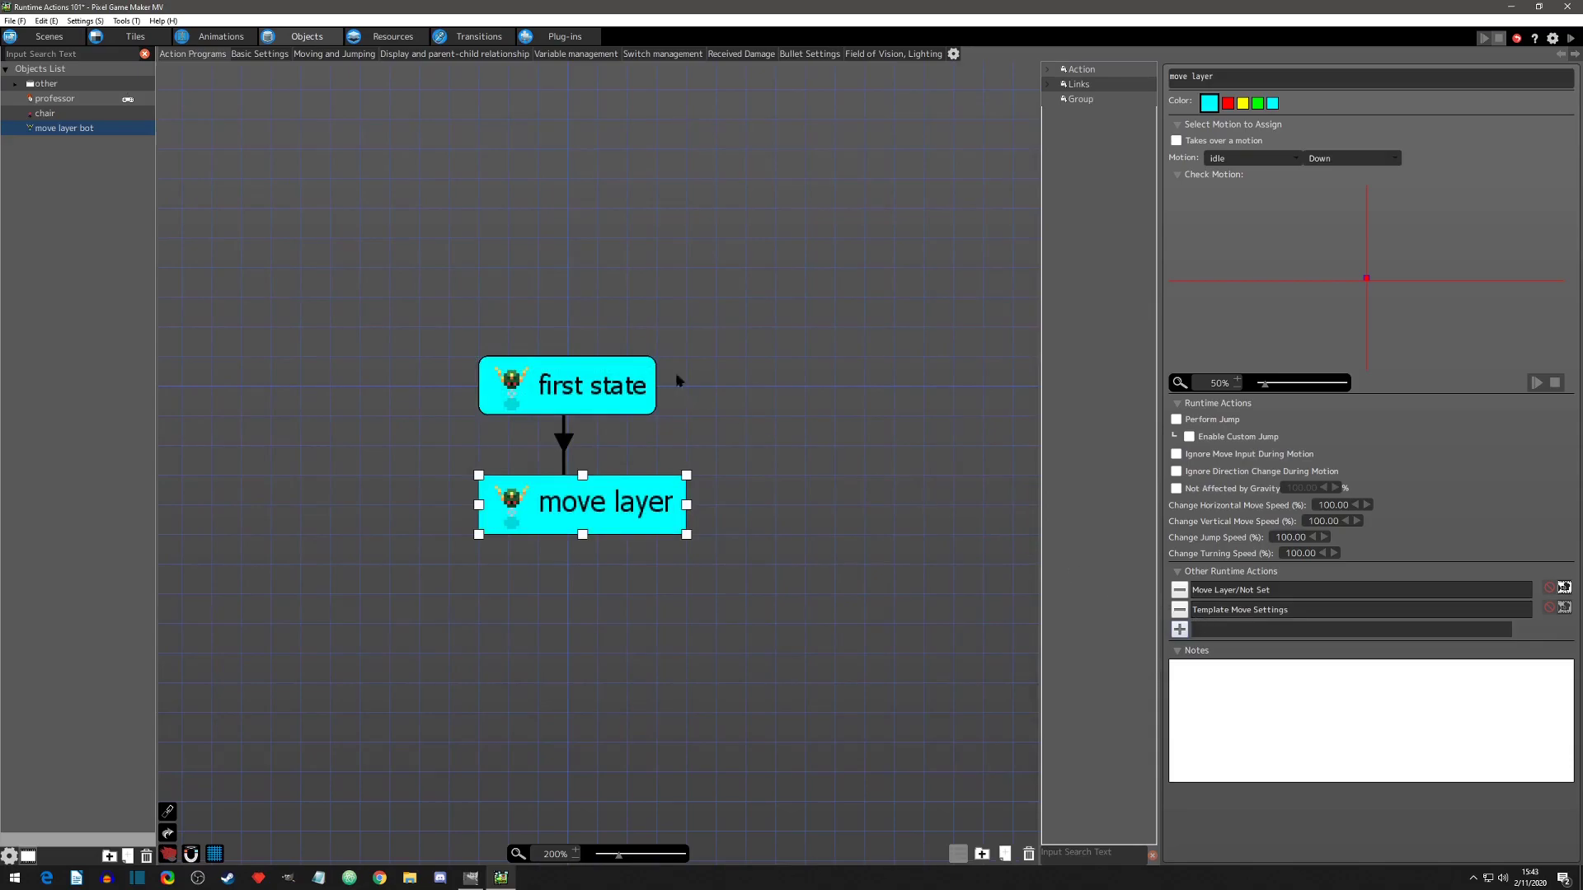
Select the placed layer bot, compare floor and objects layers, then test play the lab scene
left_click(47, 37)
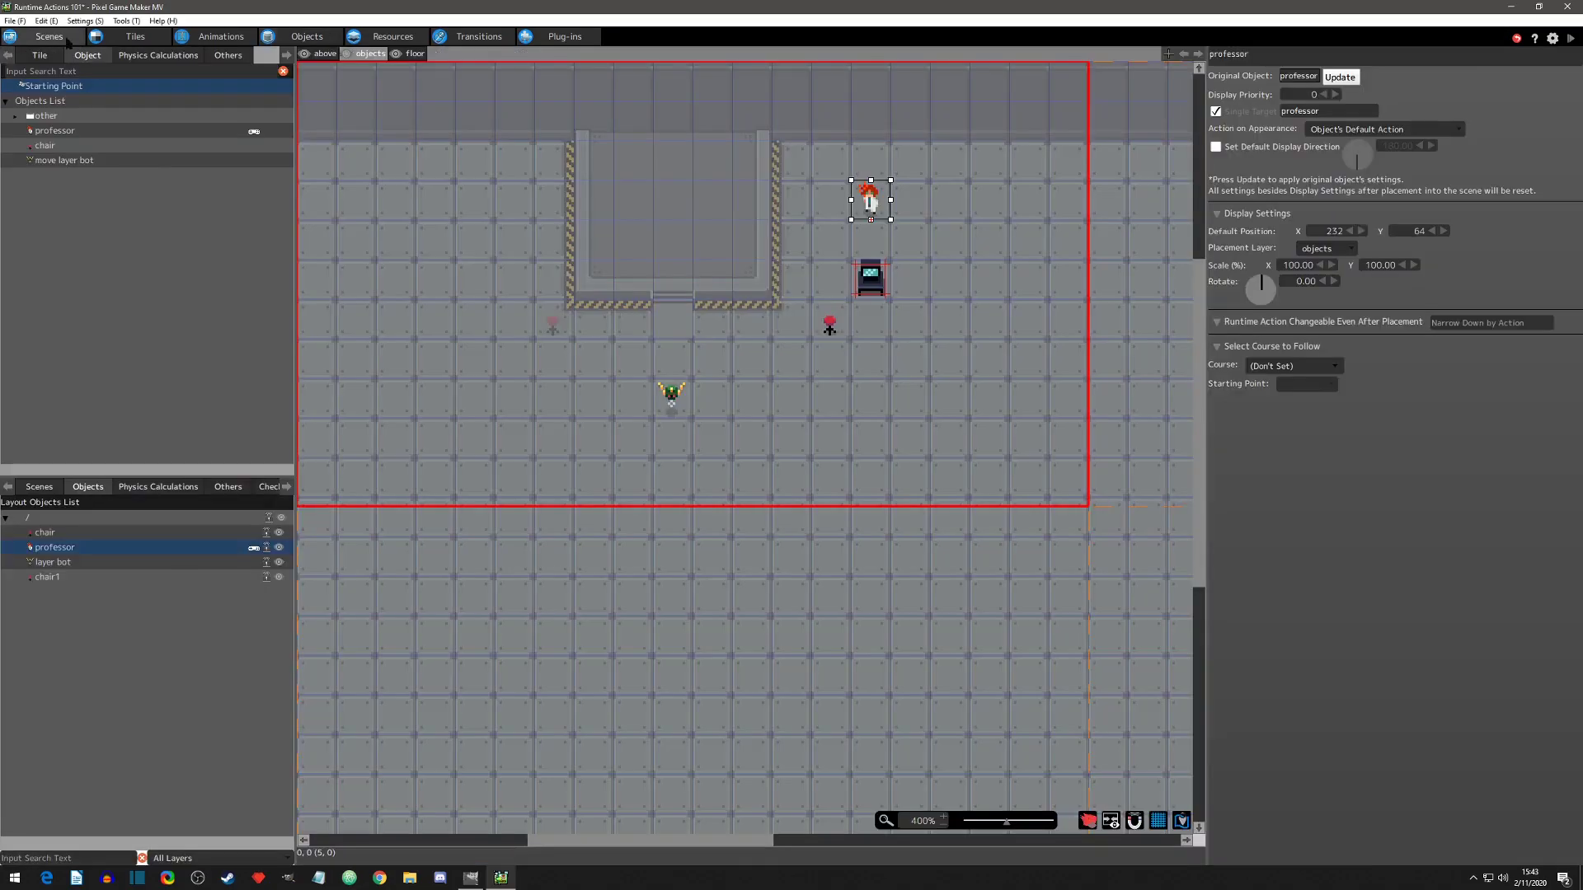
left_click(671, 410)
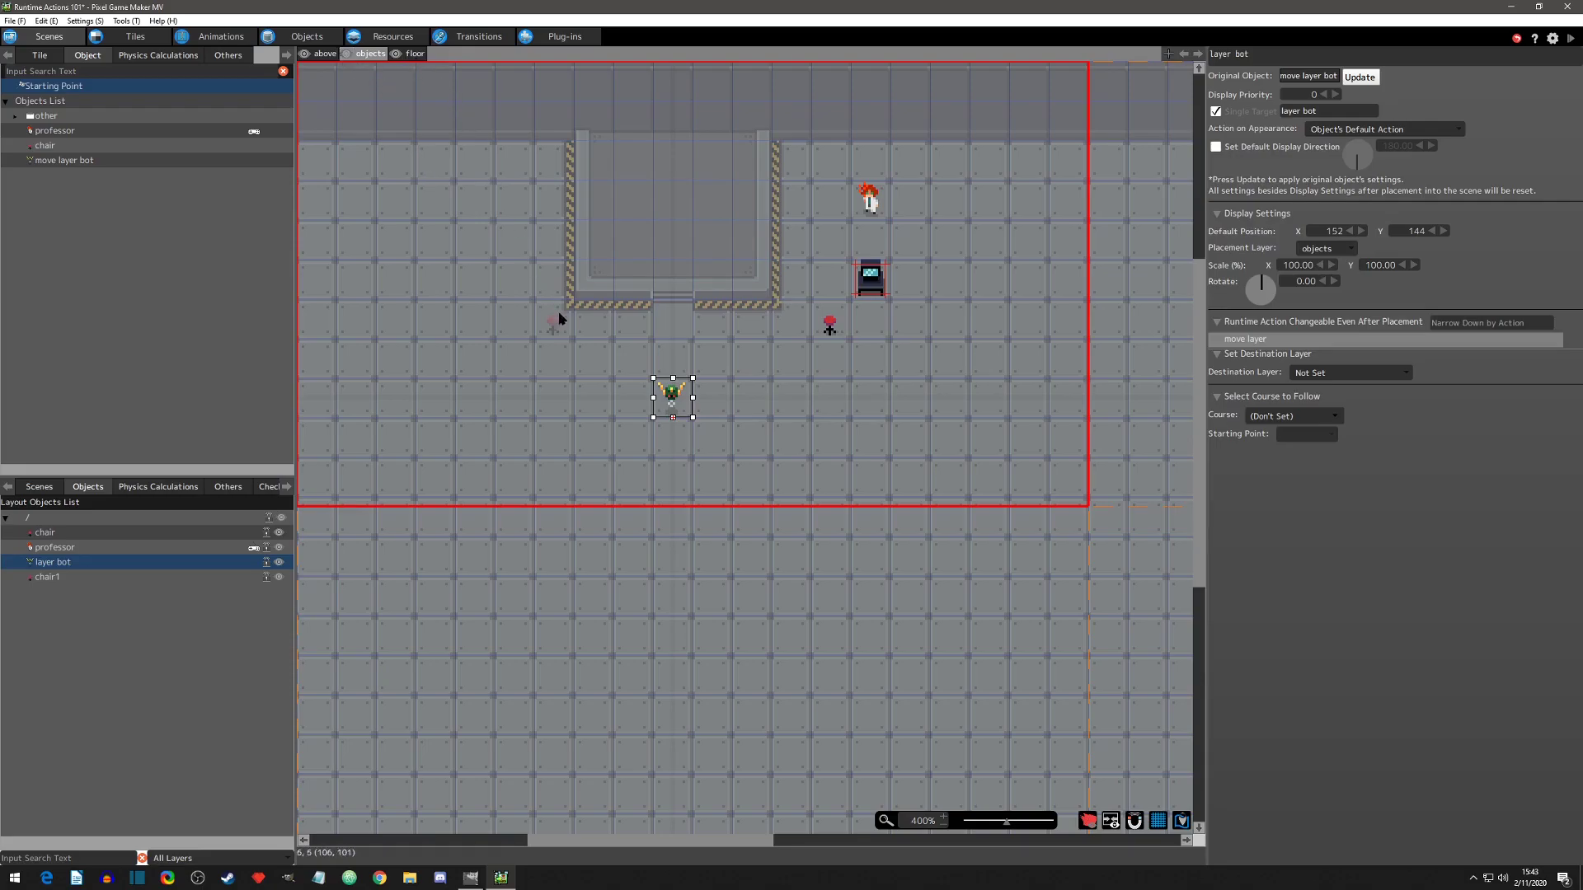
left_click(415, 54)
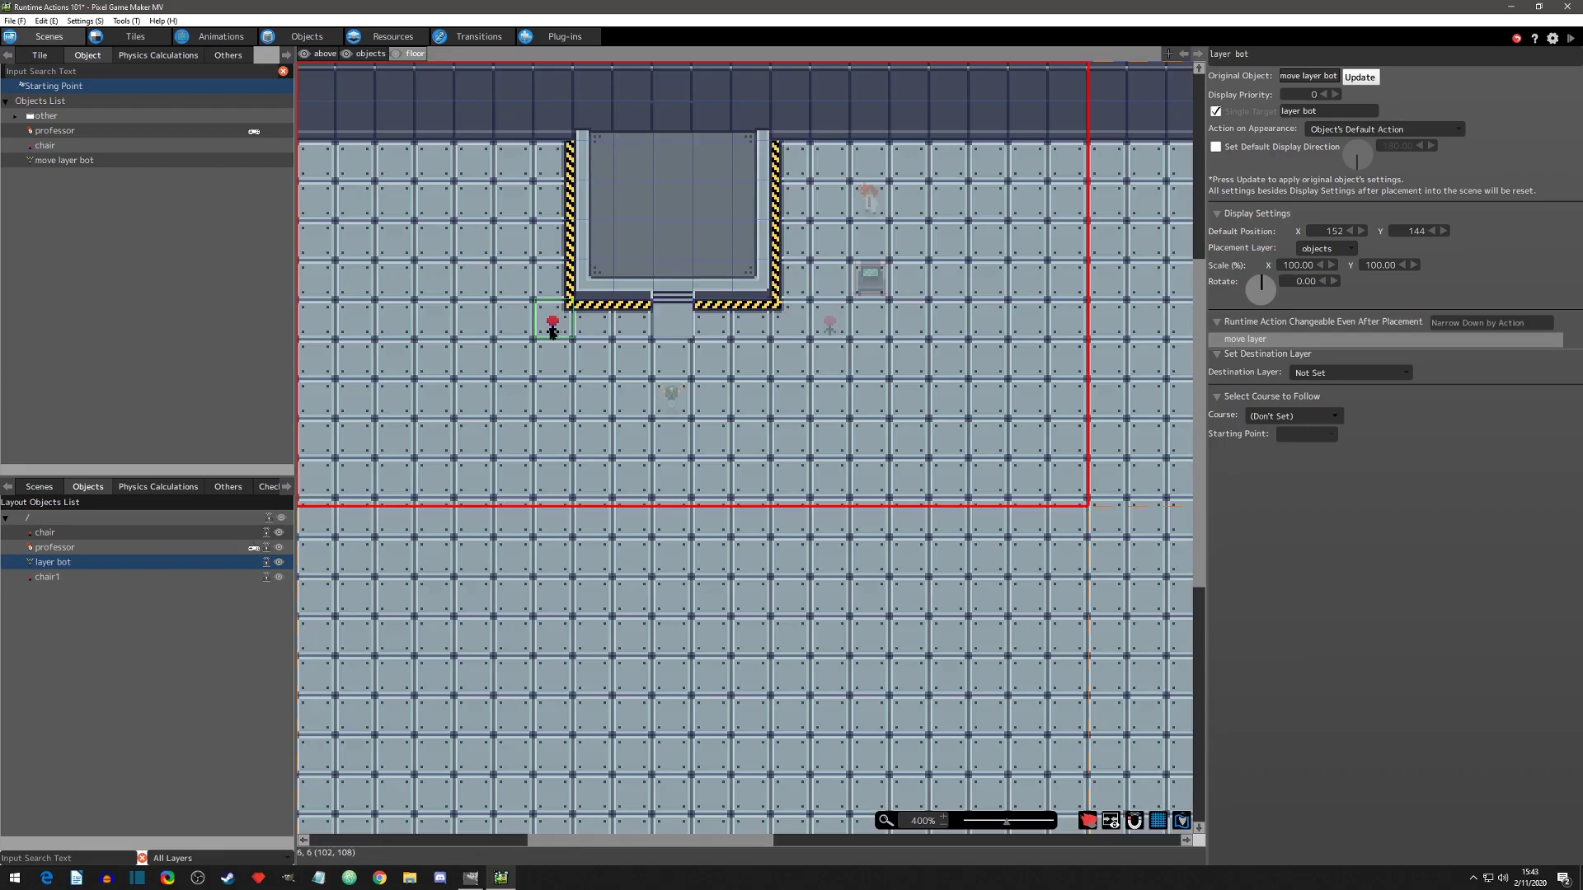
left_click(363, 55)
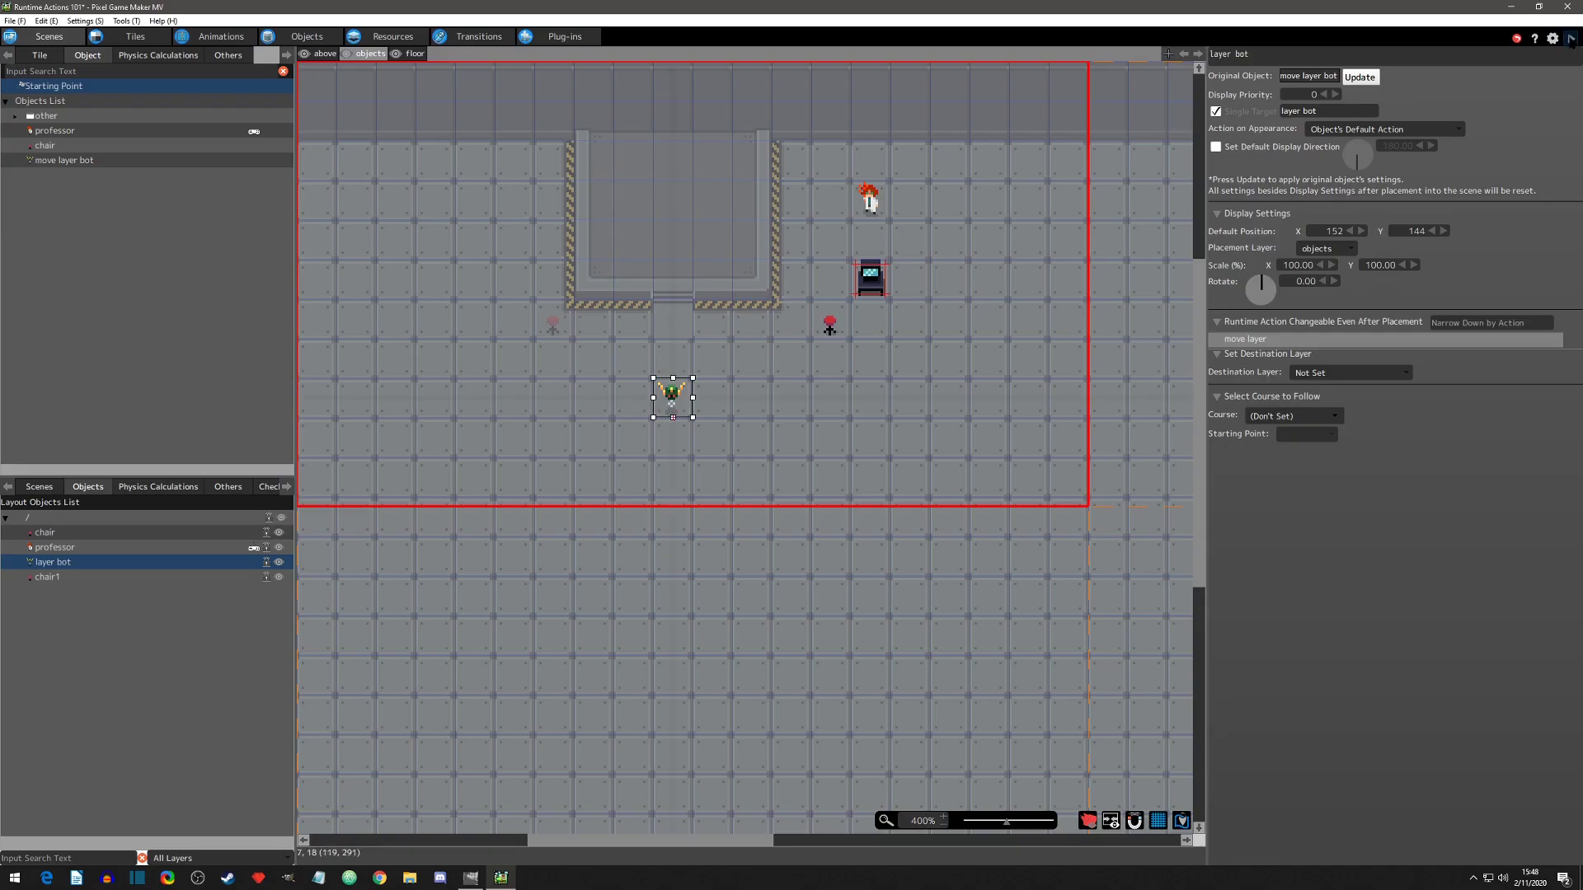
left_click(1571, 38)
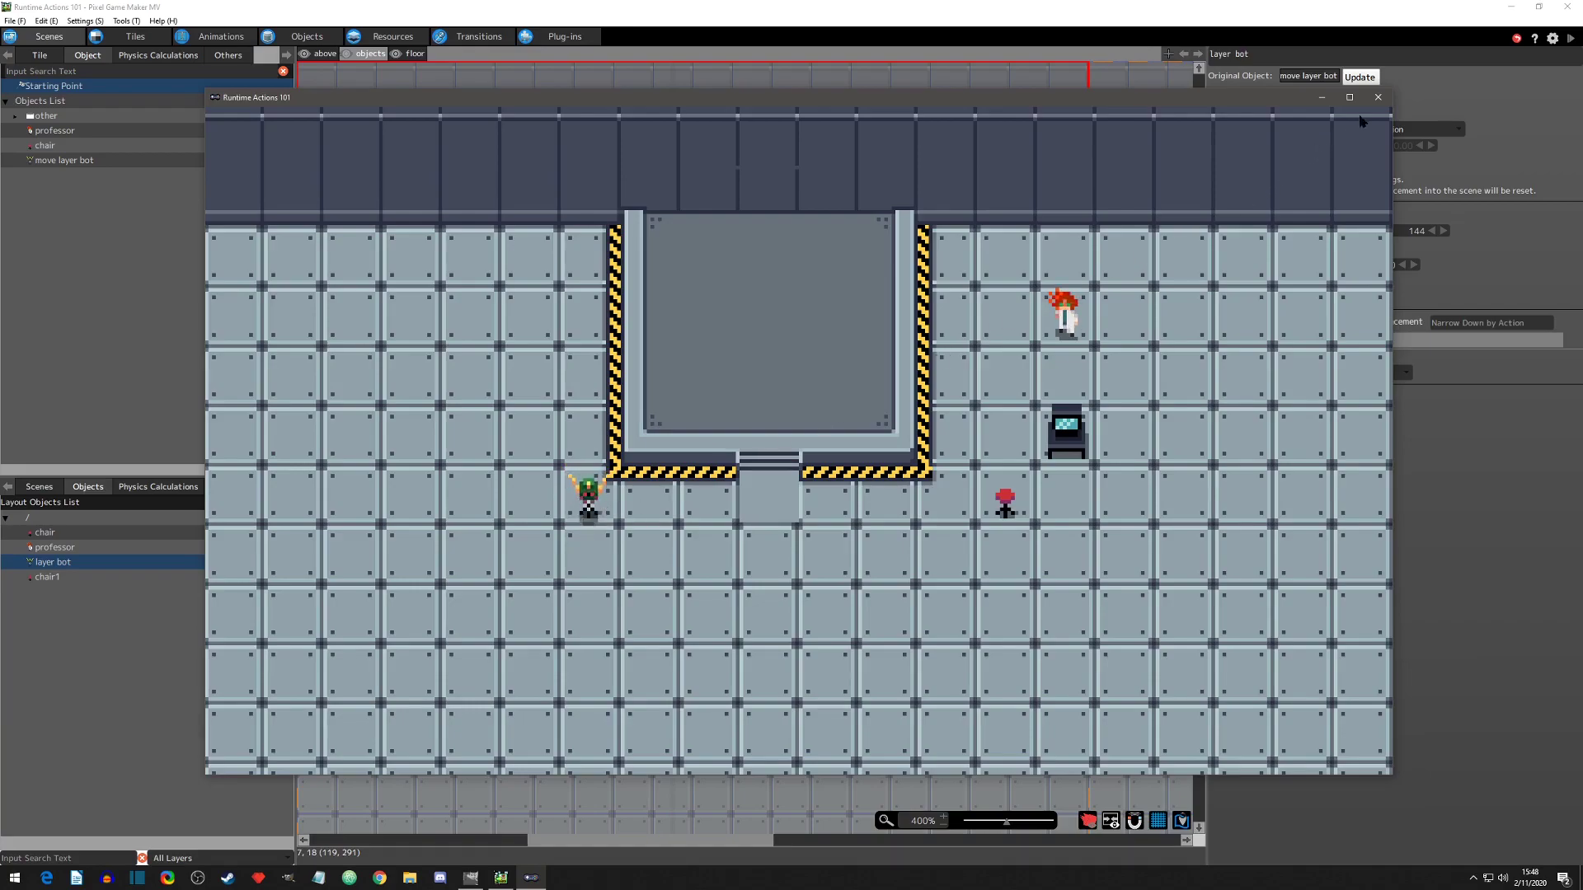
Set the layer bot's Destination Layer to floor and rerun the test play
left_click(1377, 97)
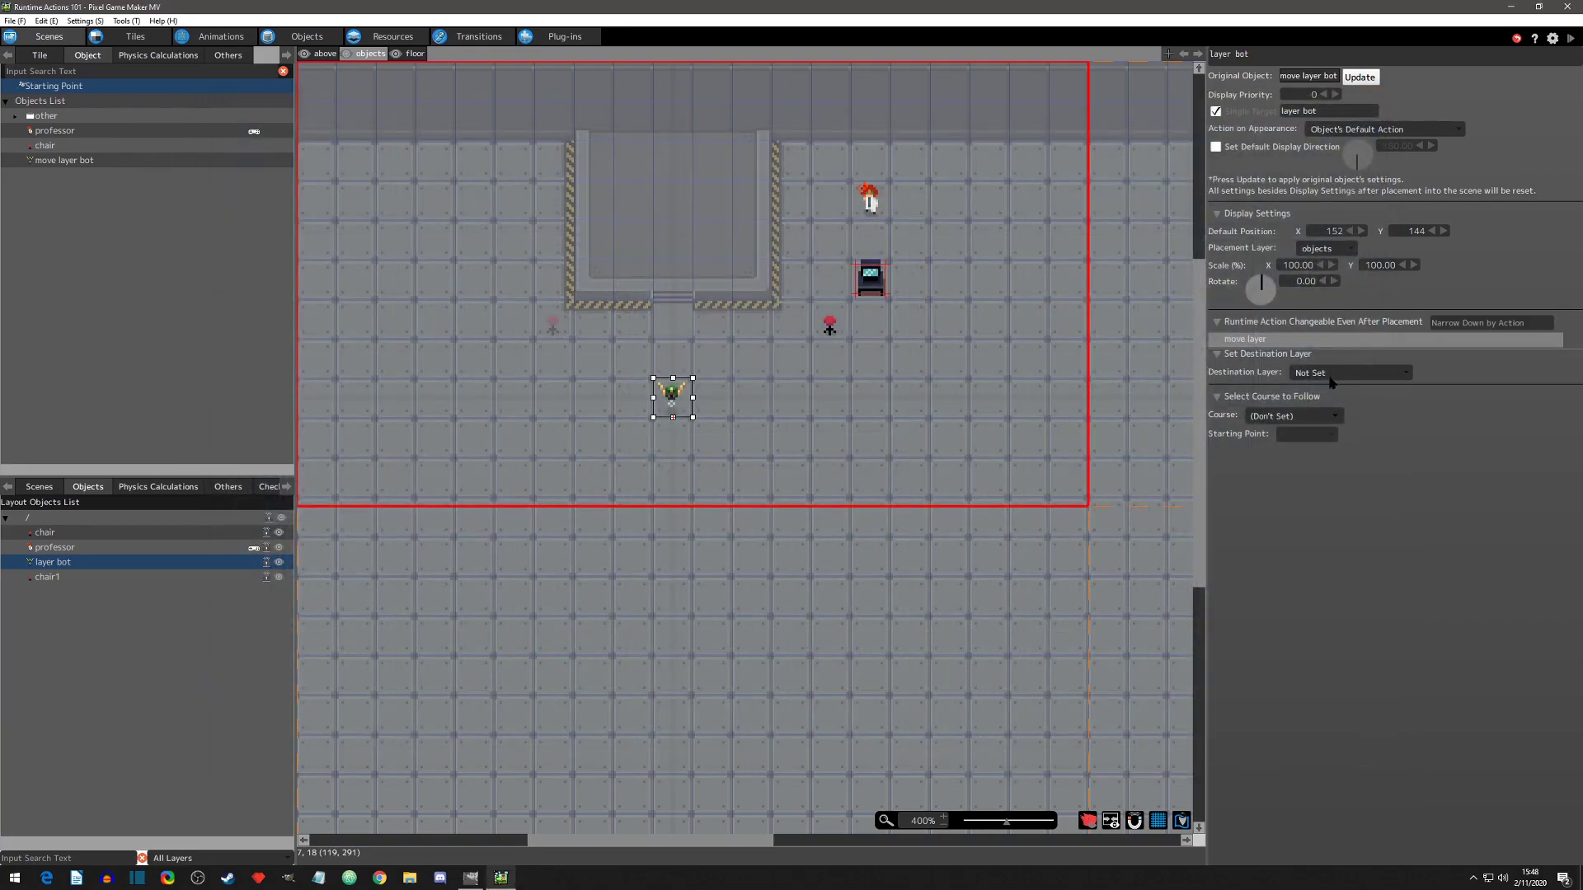
left_click(1332, 375)
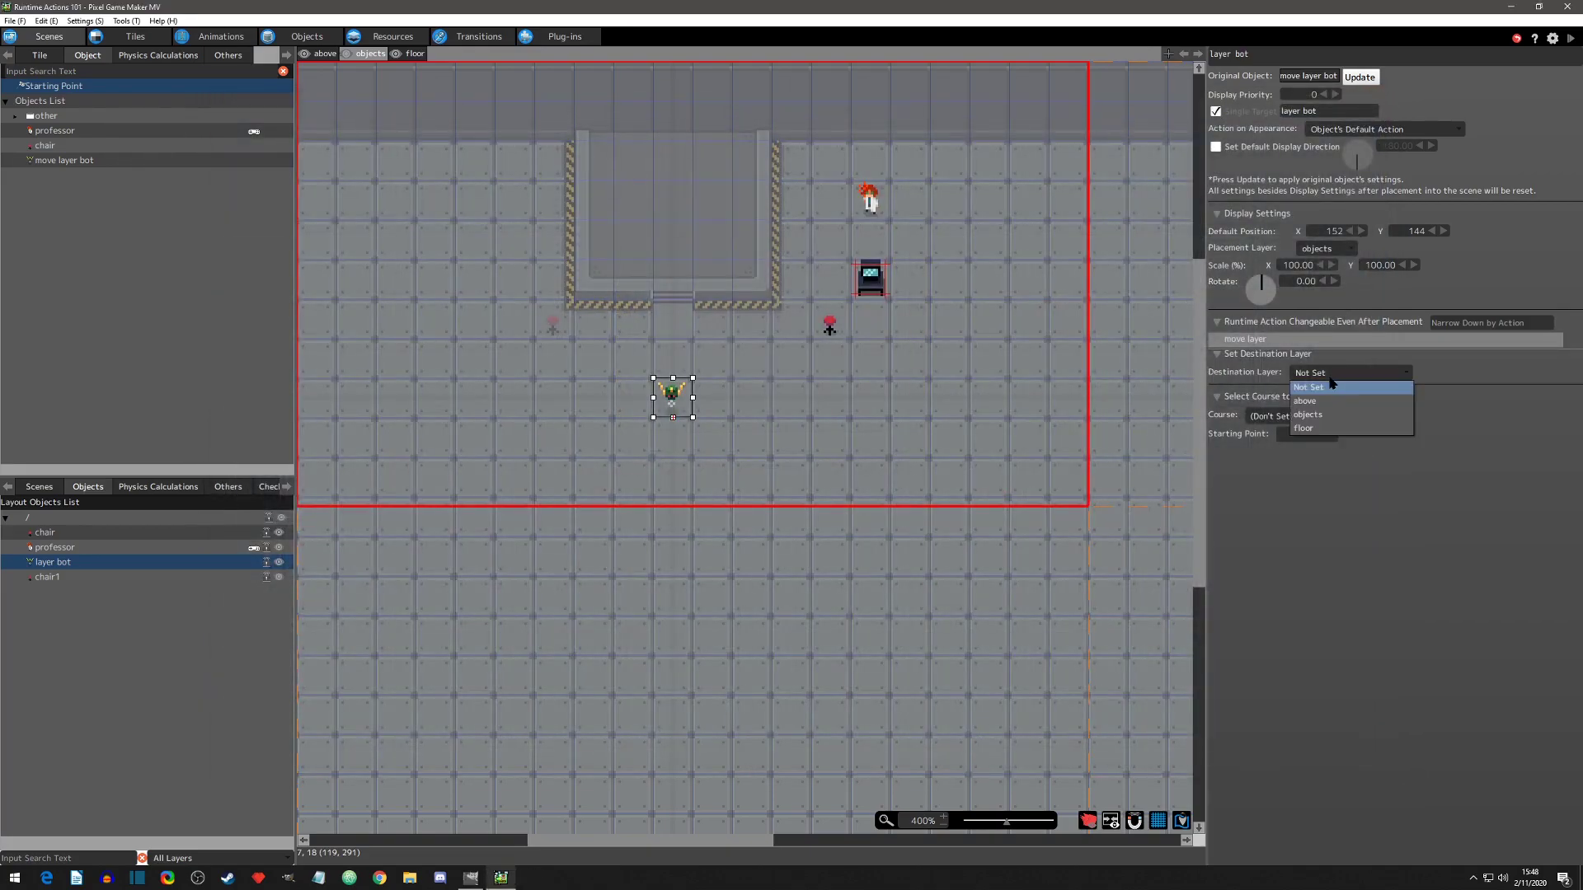
left_click(1322, 428)
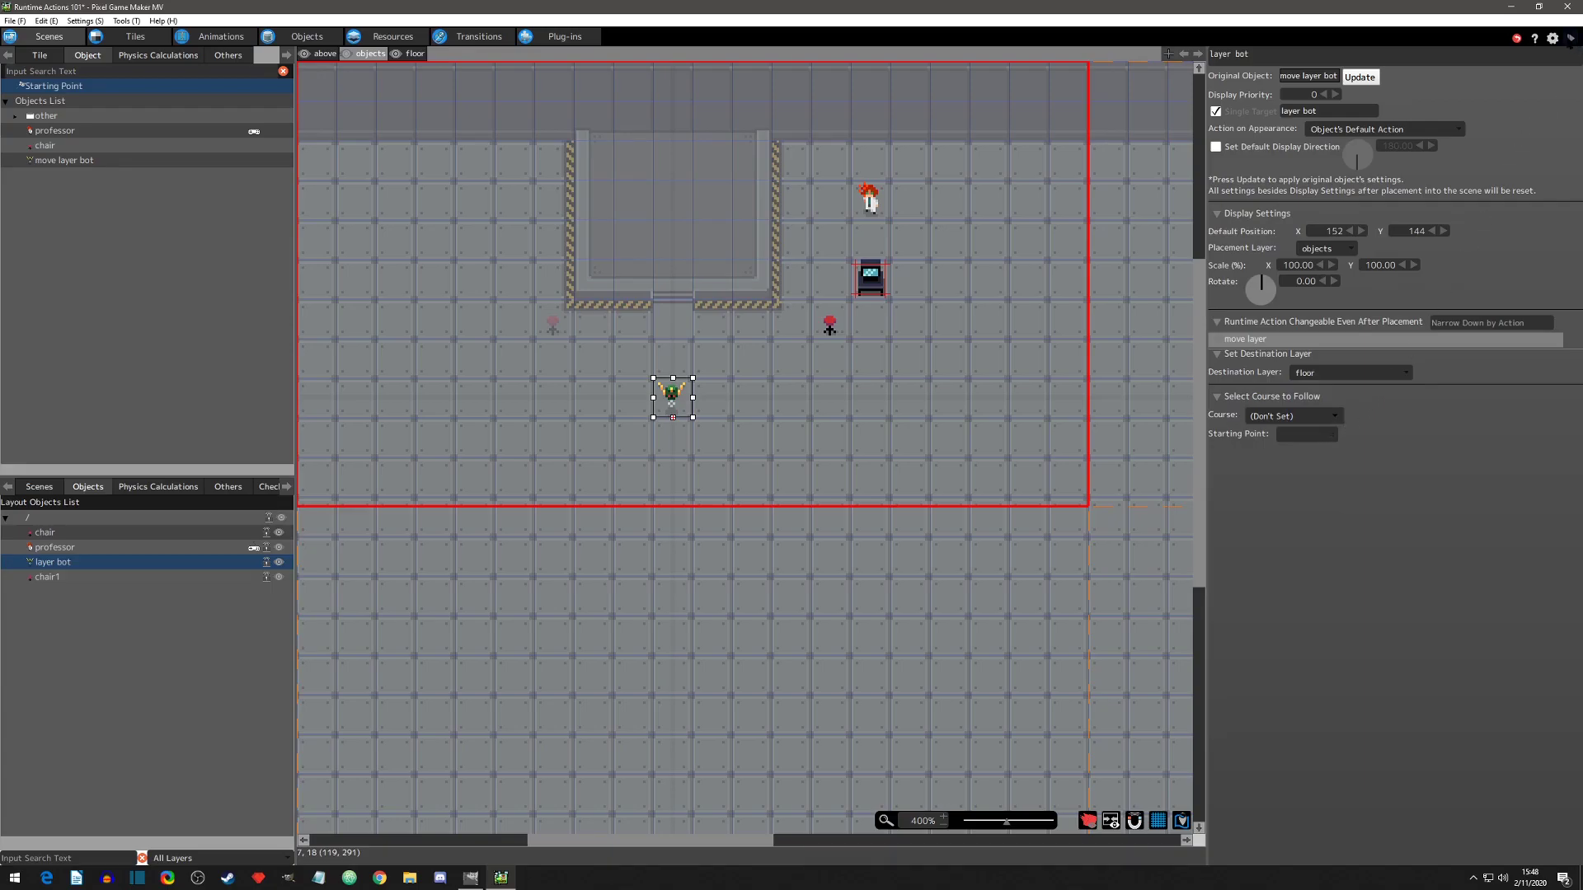
left_click(1568, 37)
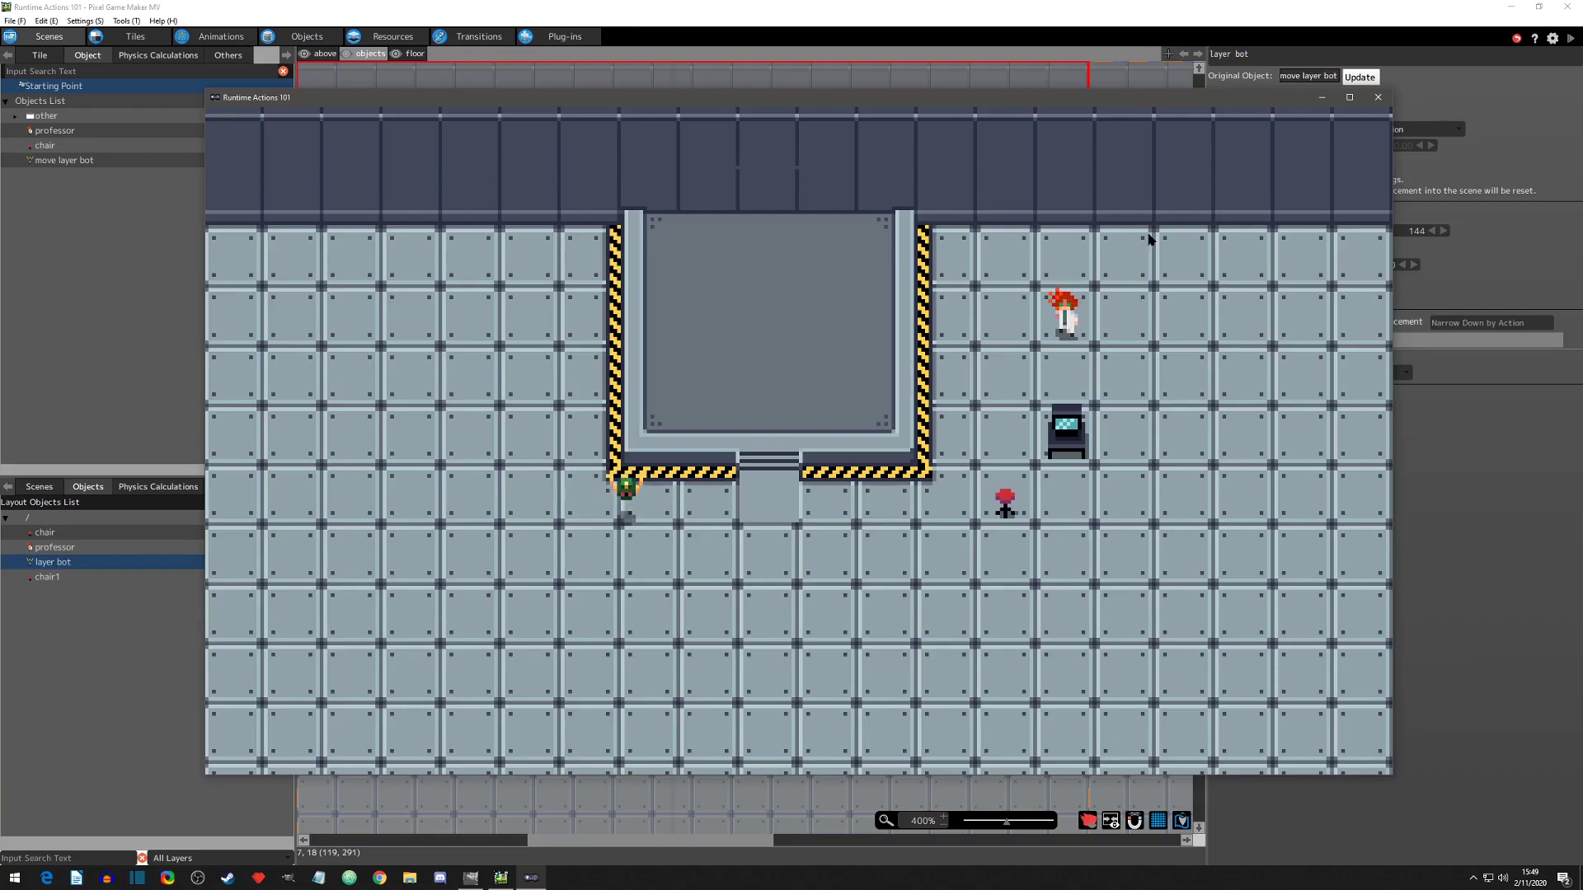
Close the Runtime Actions 101 test play window
left_click(1377, 96)
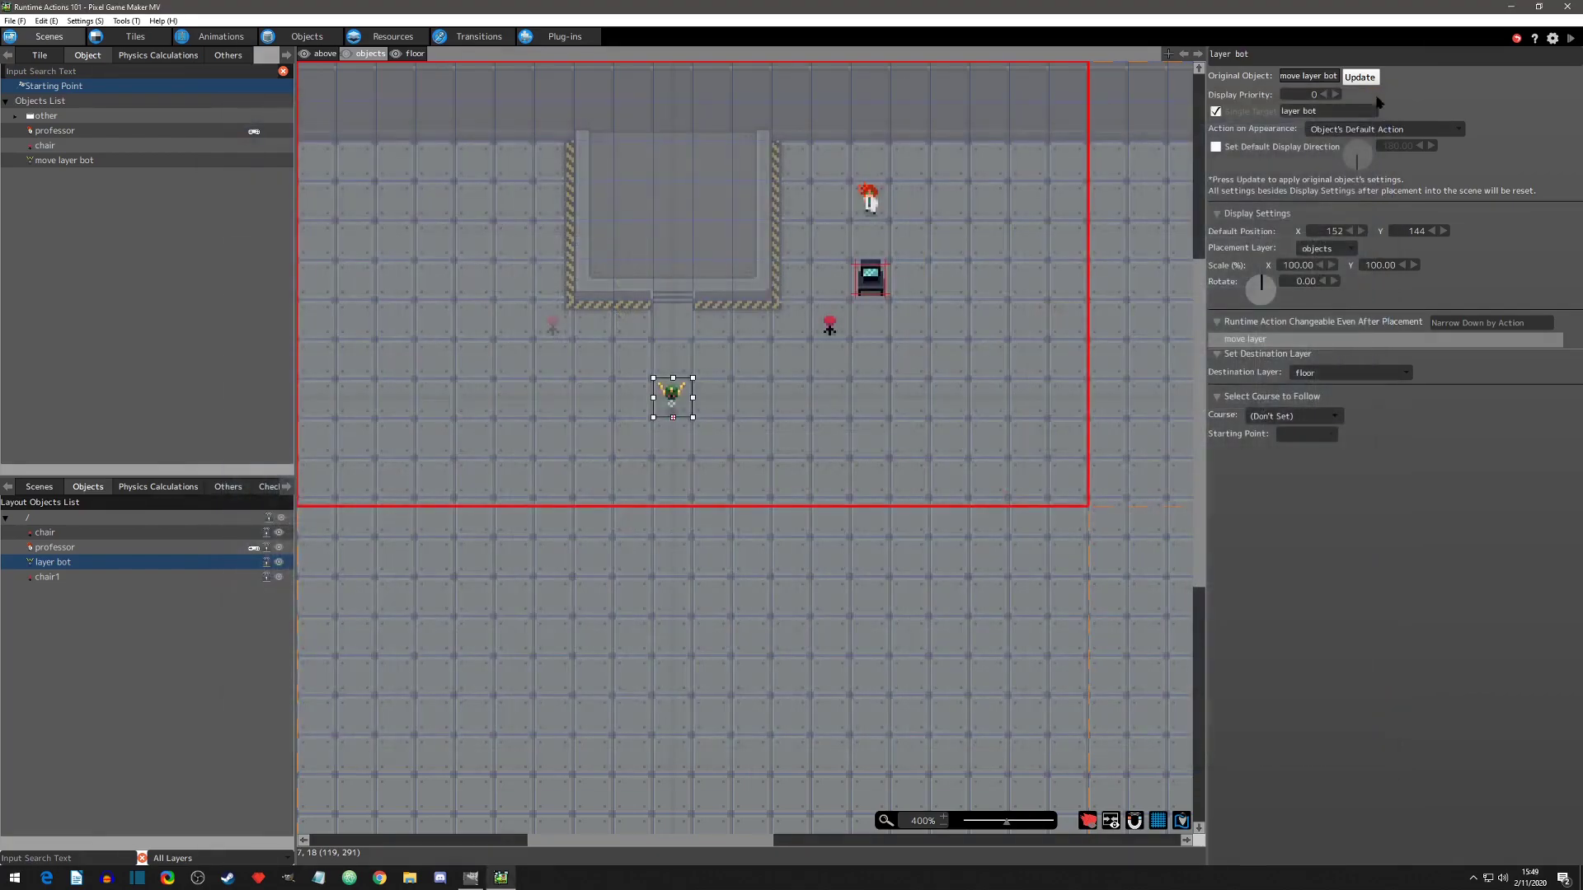